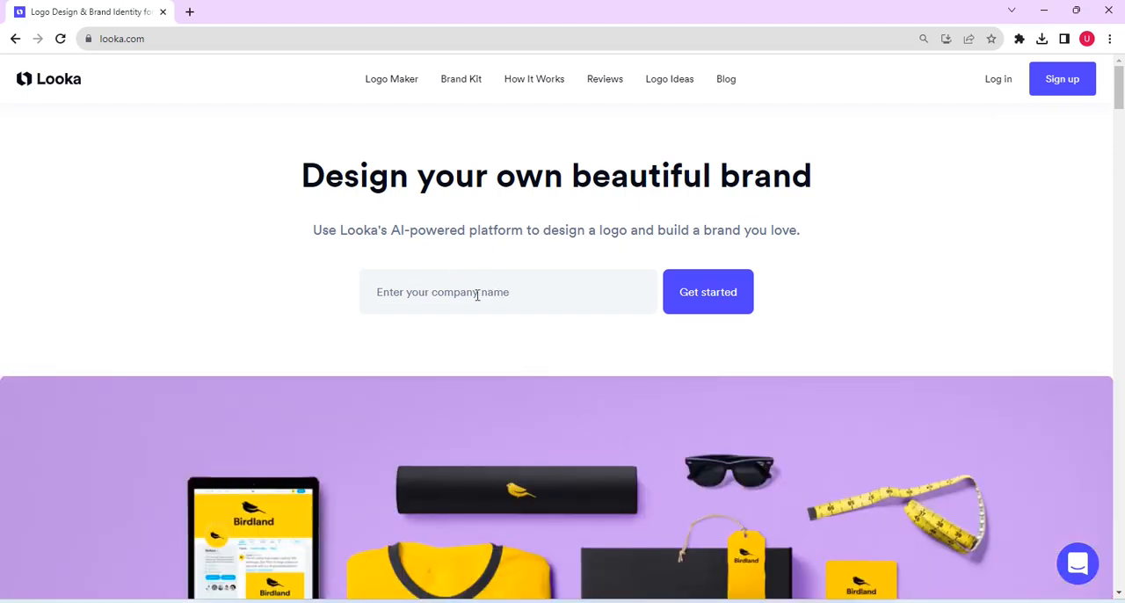
Step: Start a new logo design for the company name "MacJoe Jr"
{"action": "left_click", "coordinate": [478, 291]}
{"action": "type", "text": "MacJoe Jr"}
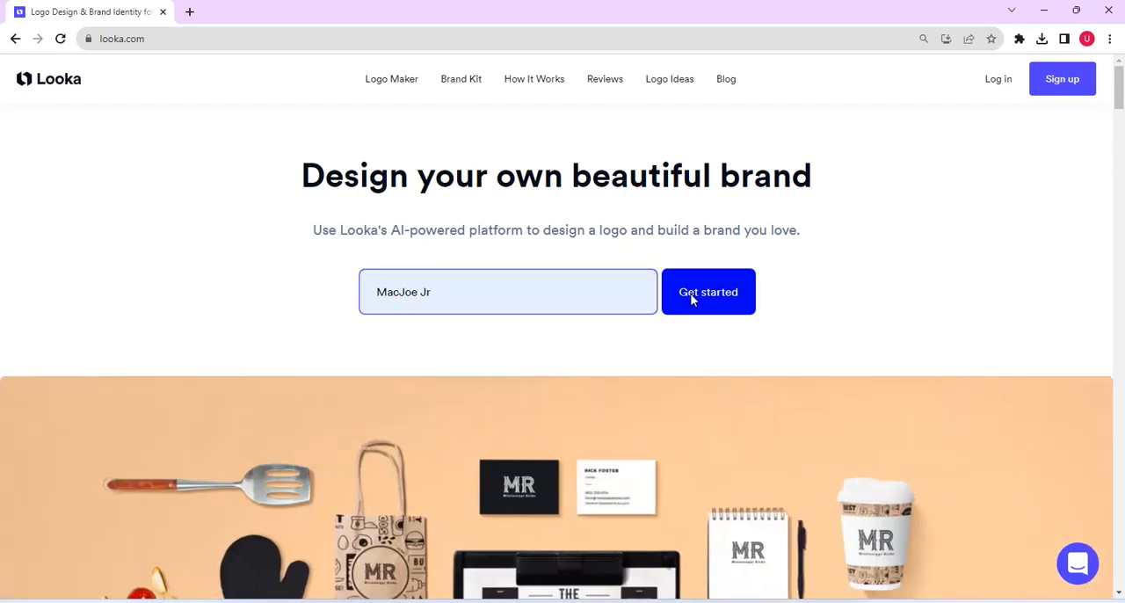
{"action": "left_click", "coordinate": [691, 299]}
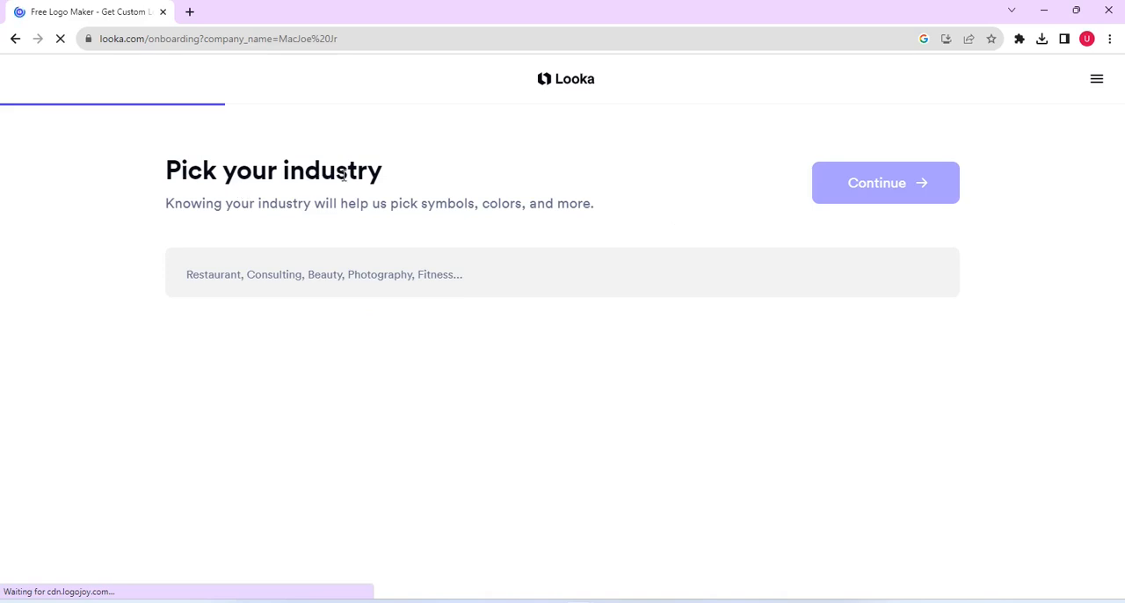
Step: Set the company's industry to Tech and continue to the logo inspiration choices
{"action": "left_click", "coordinate": [379, 282]}
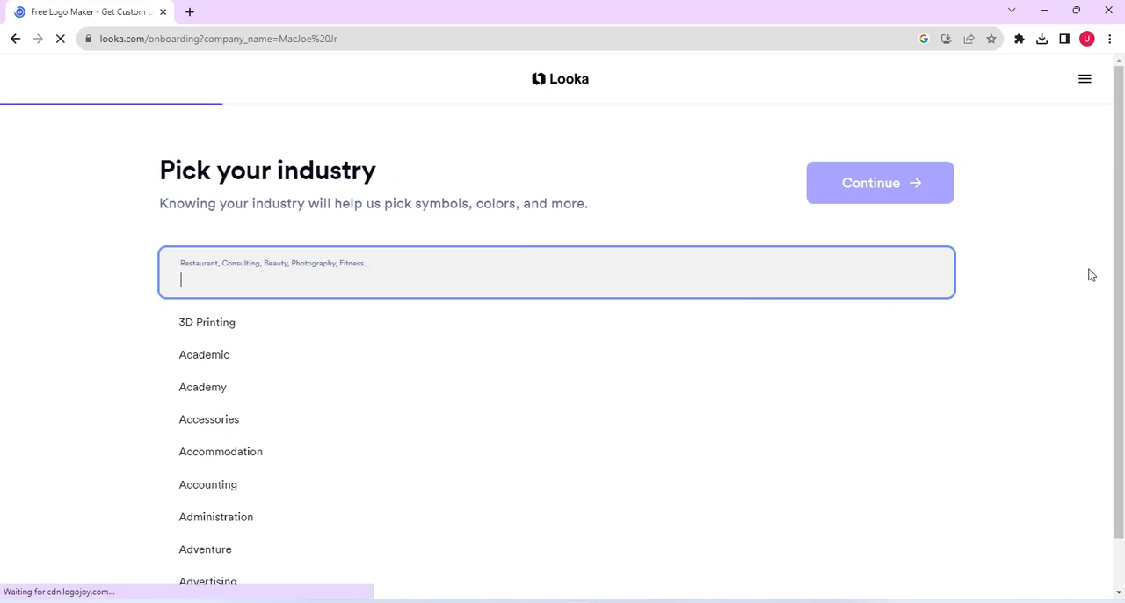
{"action": "left_click_drag", "start_coordinate": [952, 334], "coordinate": [949, 394]}
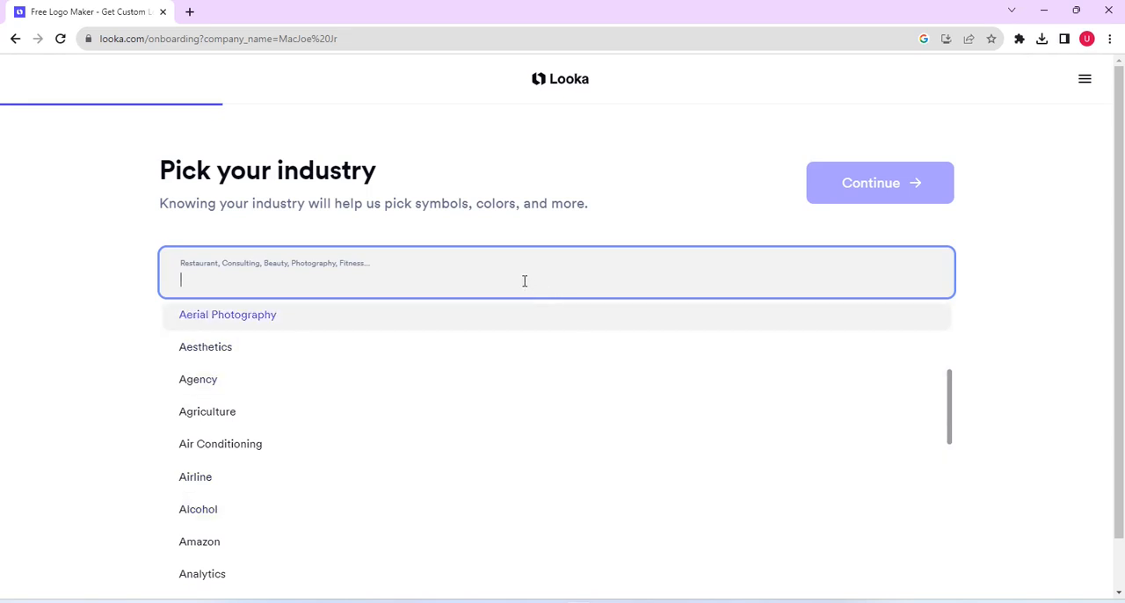
{"action": "type", "text": "tech"}
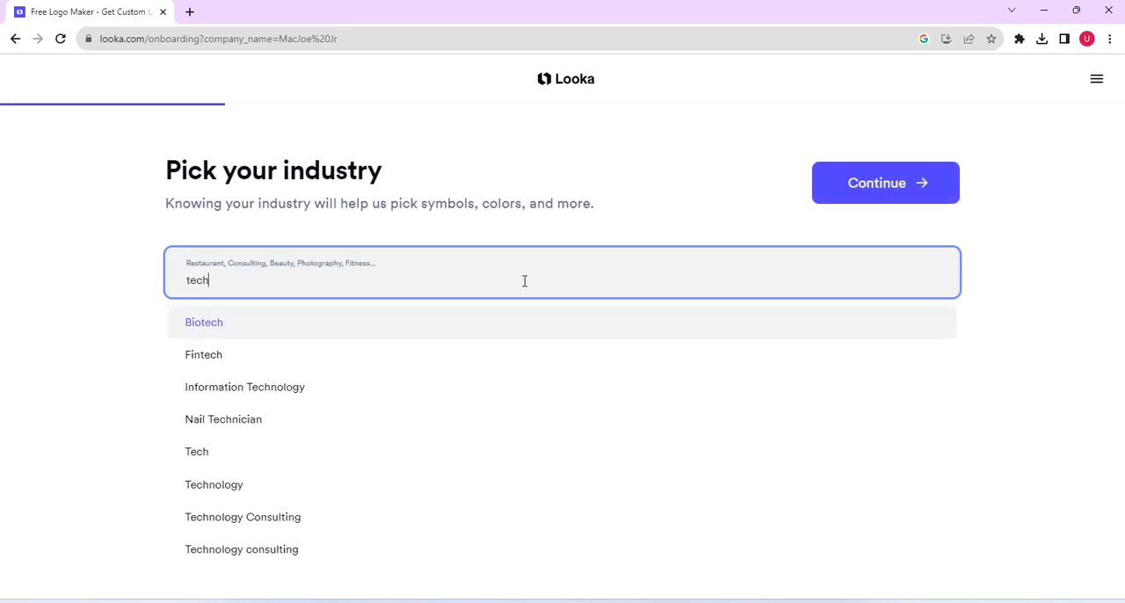
{"action": "left_click", "coordinate": [296, 455]}
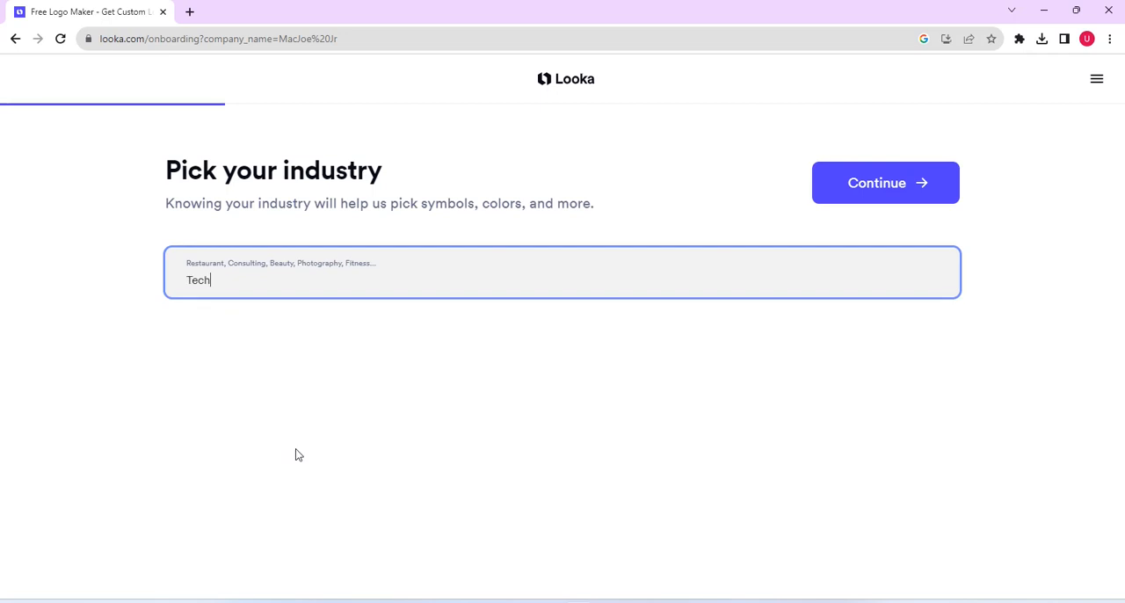
{"action": "left_click", "coordinate": [866, 183]}
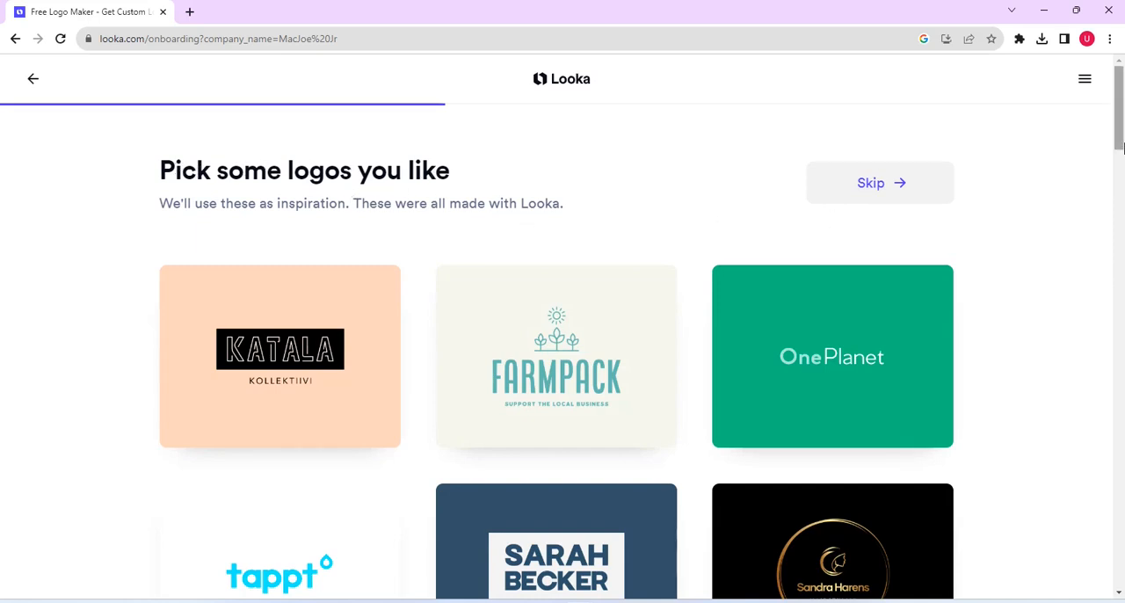
Step: Choose the OnePlanet, tappt and Johnny Rockets logos as inspiration and continue to the color choices
{"action": "mouse_move", "coordinate": [1124, 148]}
{"action": "left_mouse_down"}
{"action": "mouse_move", "coordinate": [1121, 127]}
{"action": "mouse_move", "coordinate": [1121, 139]}
{"action": "left_mouse_up"}
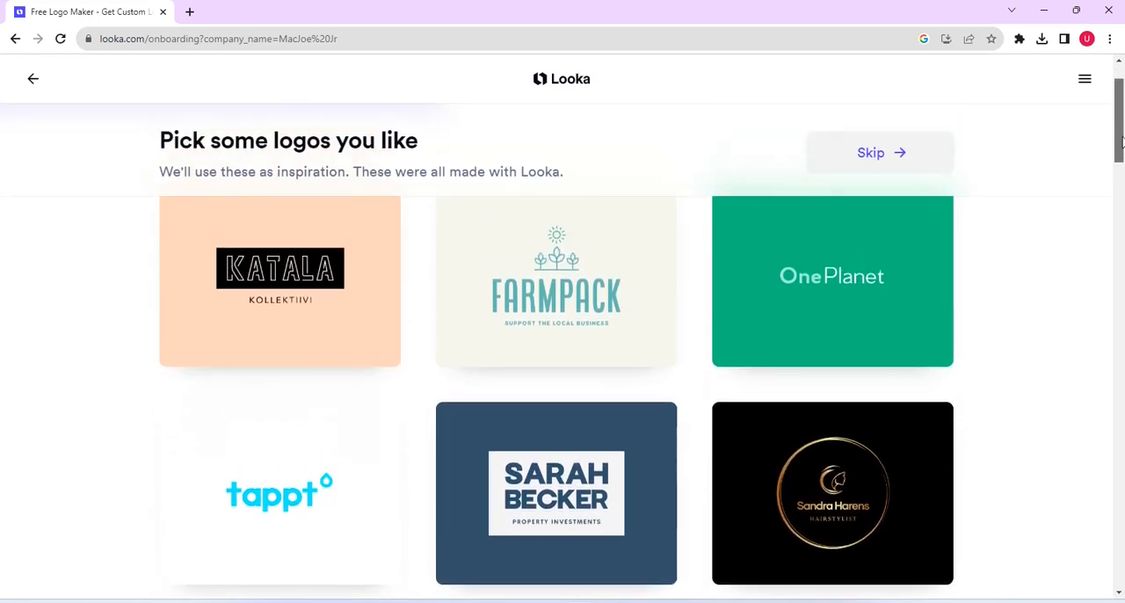
{"action": "left_click", "coordinate": [851, 266]}
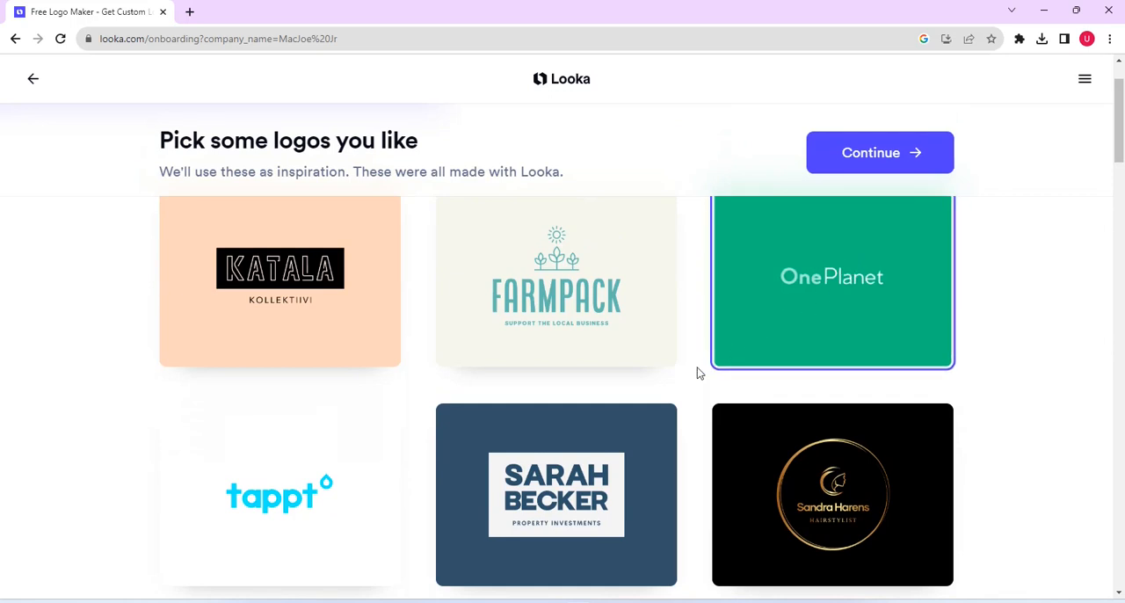
{"action": "left_click", "coordinate": [326, 490]}
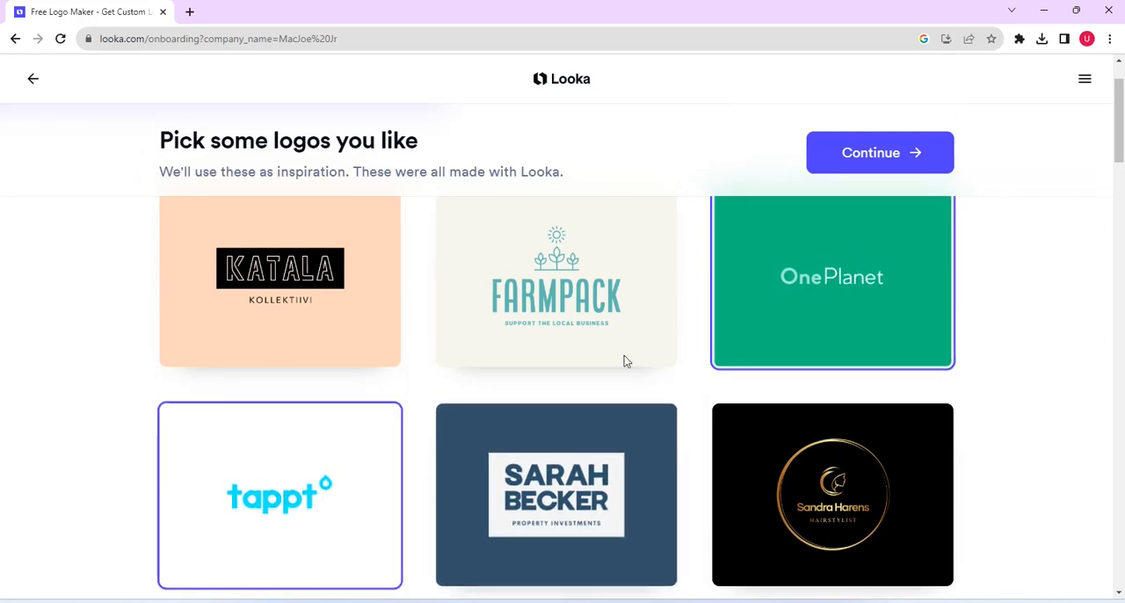
{"action": "left_click_drag", "start_coordinate": [1122, 145], "coordinate": [1122, 260]}
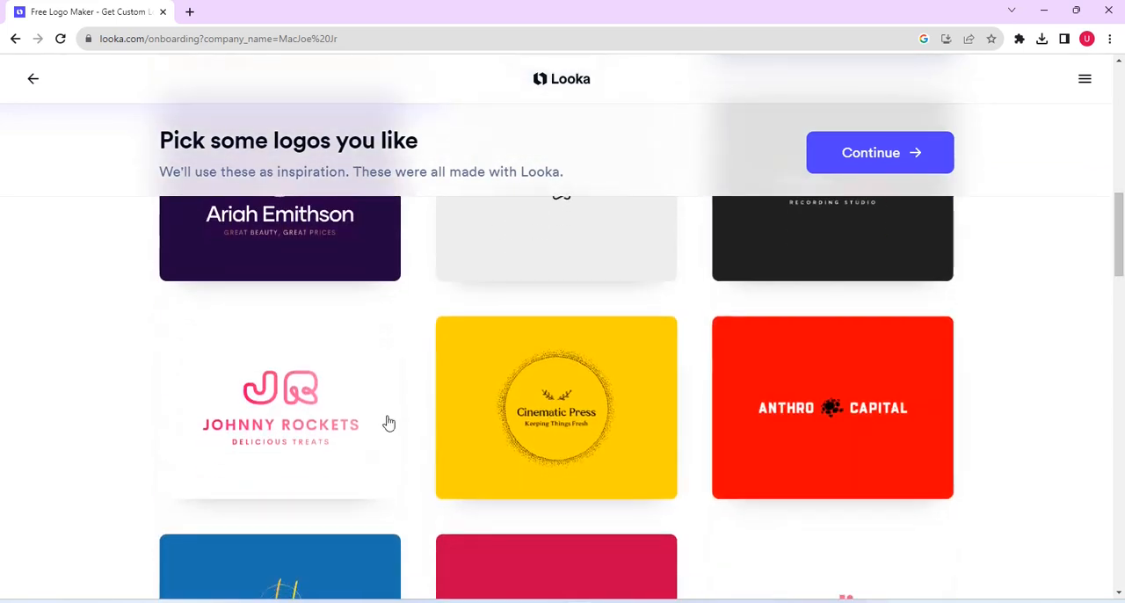
{"action": "left_click", "coordinate": [330, 413]}
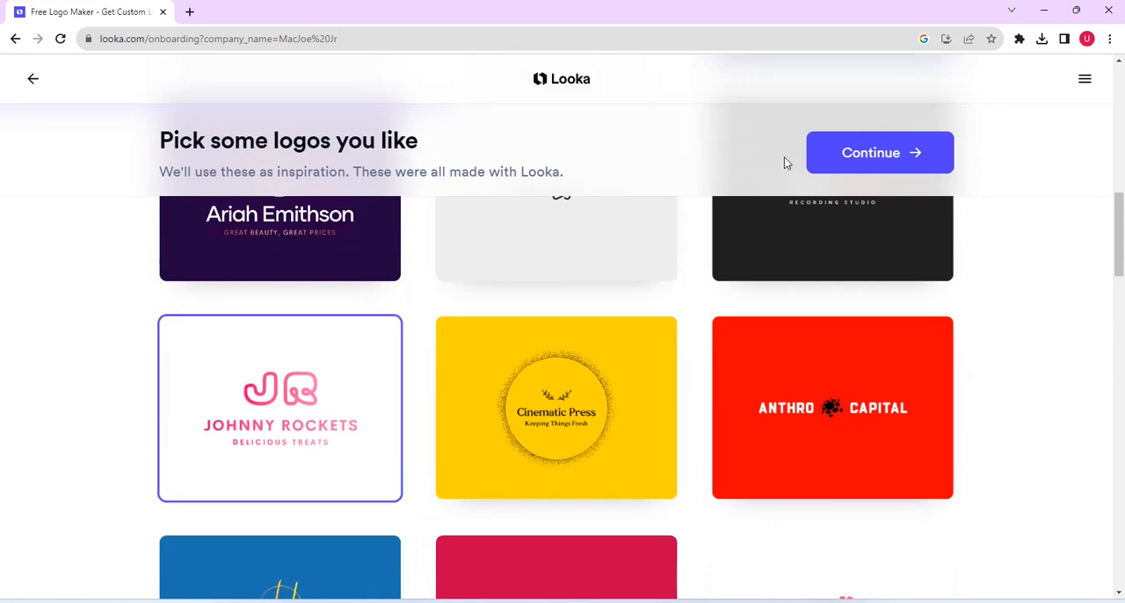
{"action": "left_click", "coordinate": [879, 155]}
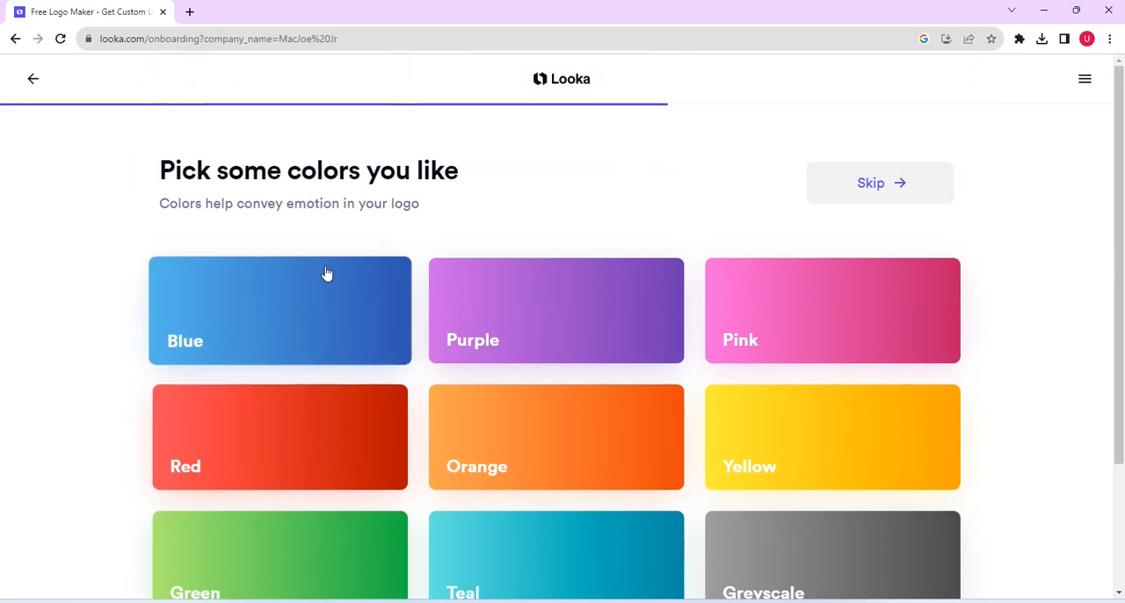
Step: Choose Blue, Red and Pink as the preferred logo colors and continue
{"action": "left_click", "coordinate": [290, 320]}
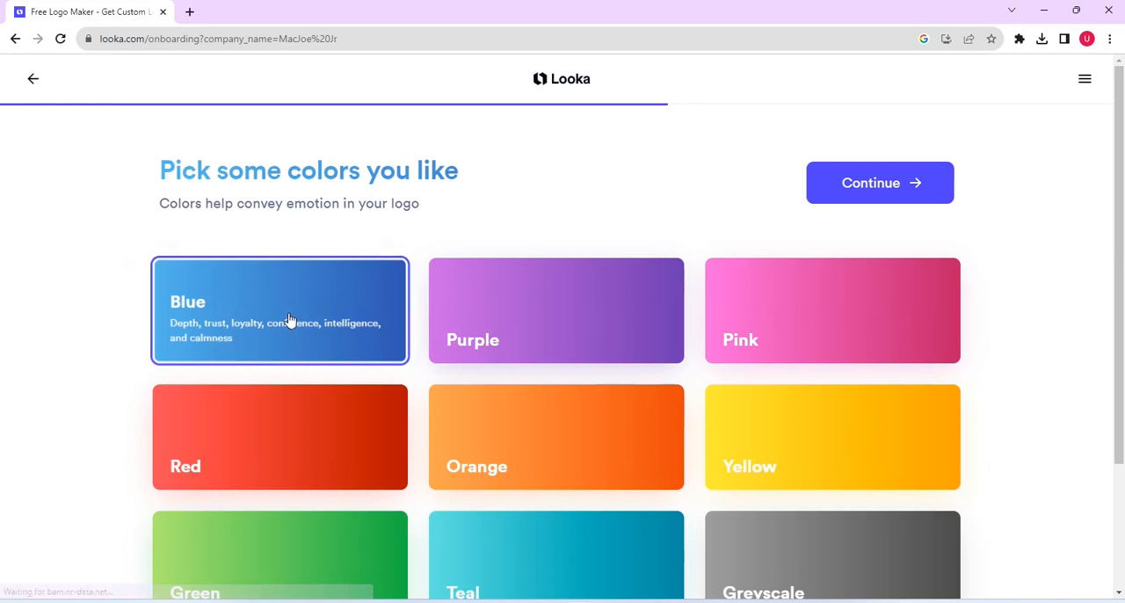
{"action": "left_click", "coordinate": [292, 442]}
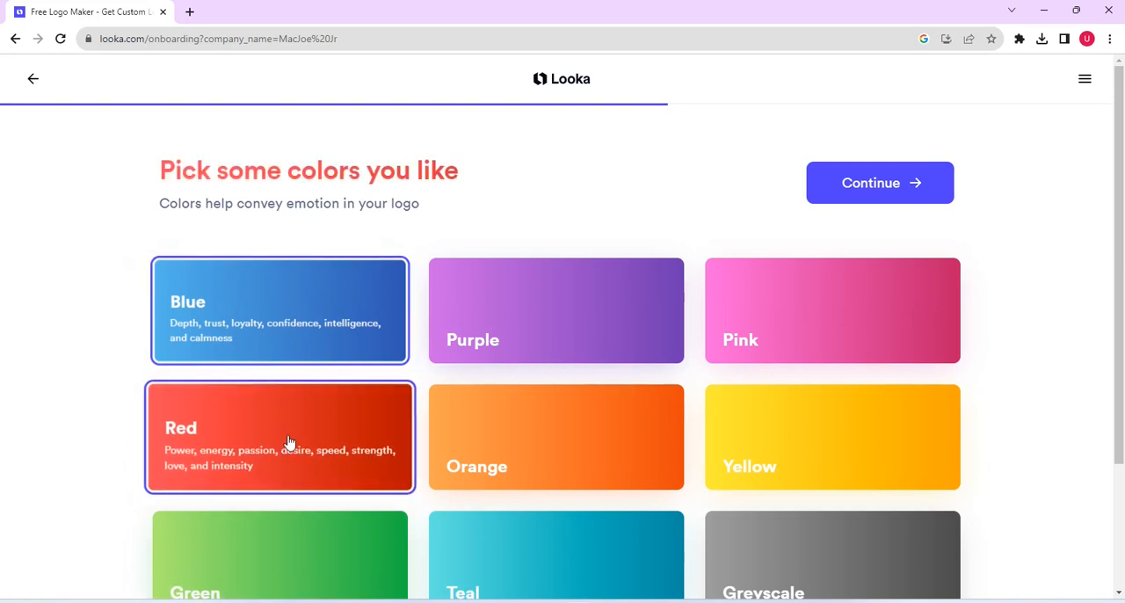
{"action": "left_click", "coordinate": [807, 321]}
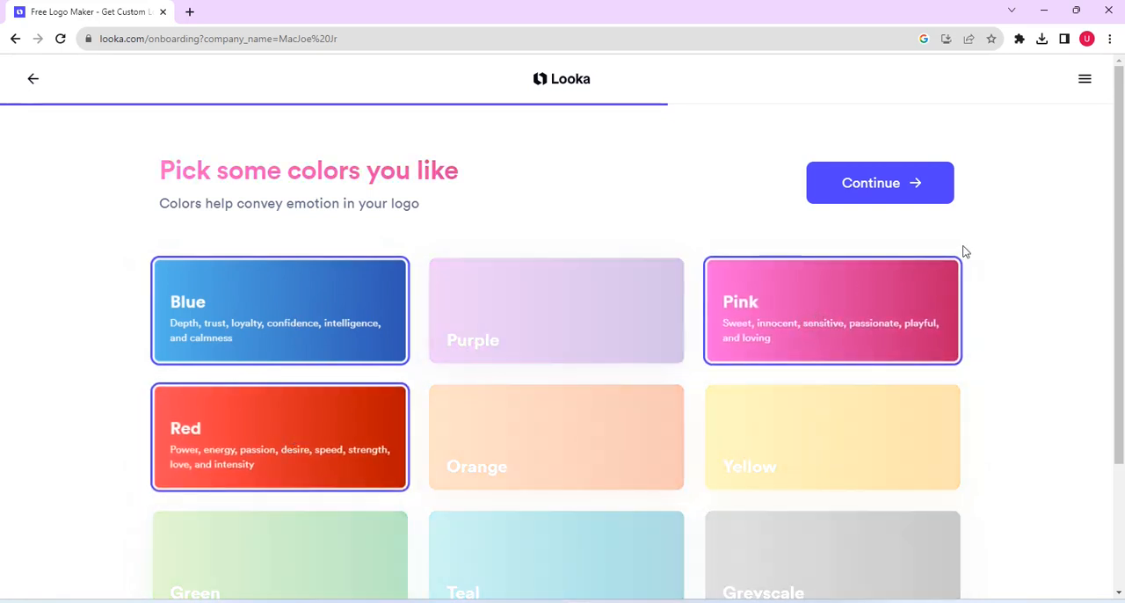
{"action": "left_click", "coordinate": [870, 191]}
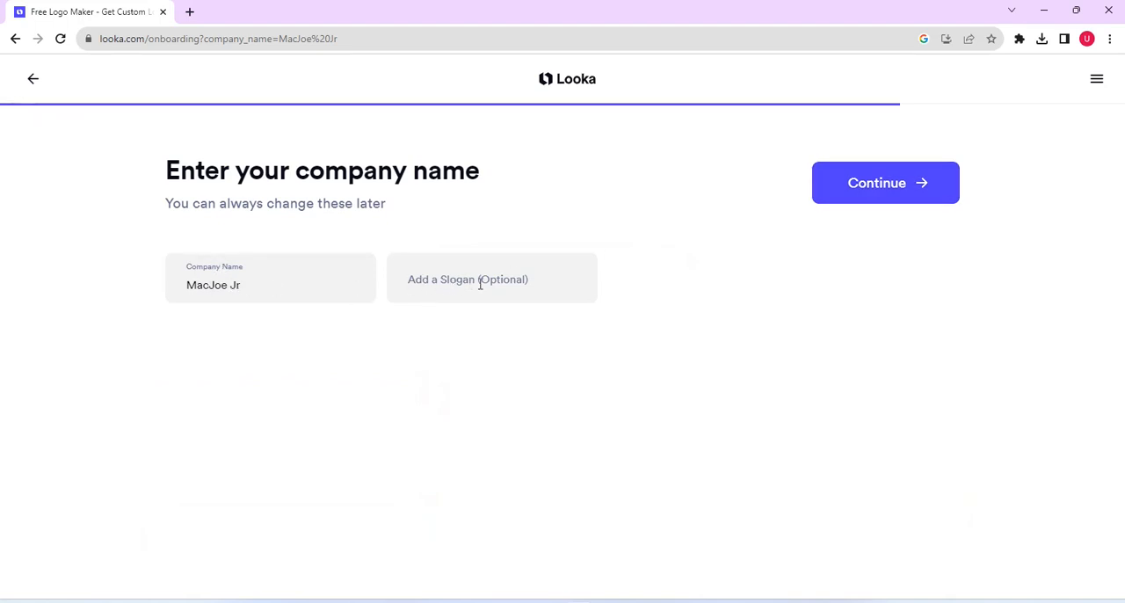
Step: Add the slogan "Your Tech Handyman" to the company details and continue to the symbol types
{"action": "left_click", "coordinate": [467, 282]}
{"action": "left_click", "coordinate": [444, 312]}
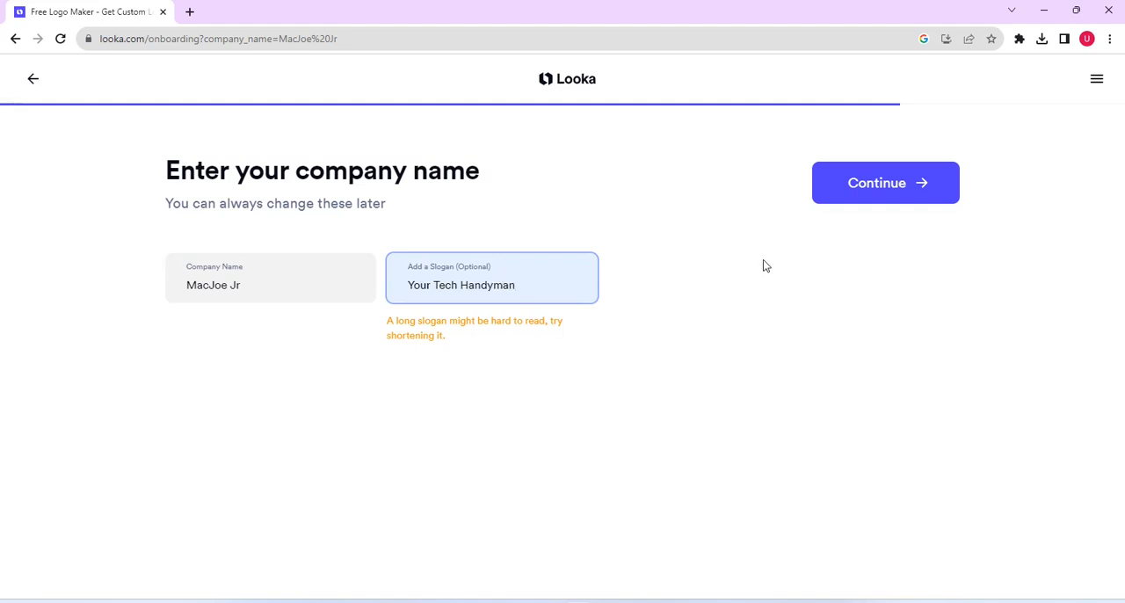
{"action": "left_click", "coordinate": [896, 187]}
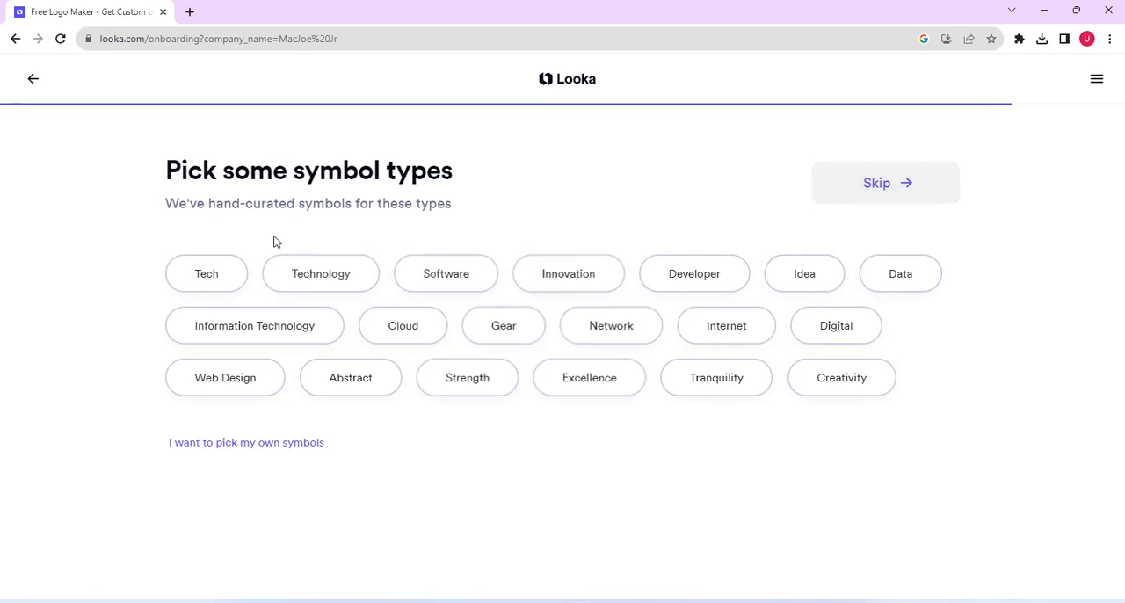
Step: Choose the symbol types Tech, Excellence and Creativity and generate the logo suggestions
{"action": "left_click", "coordinate": [211, 276]}
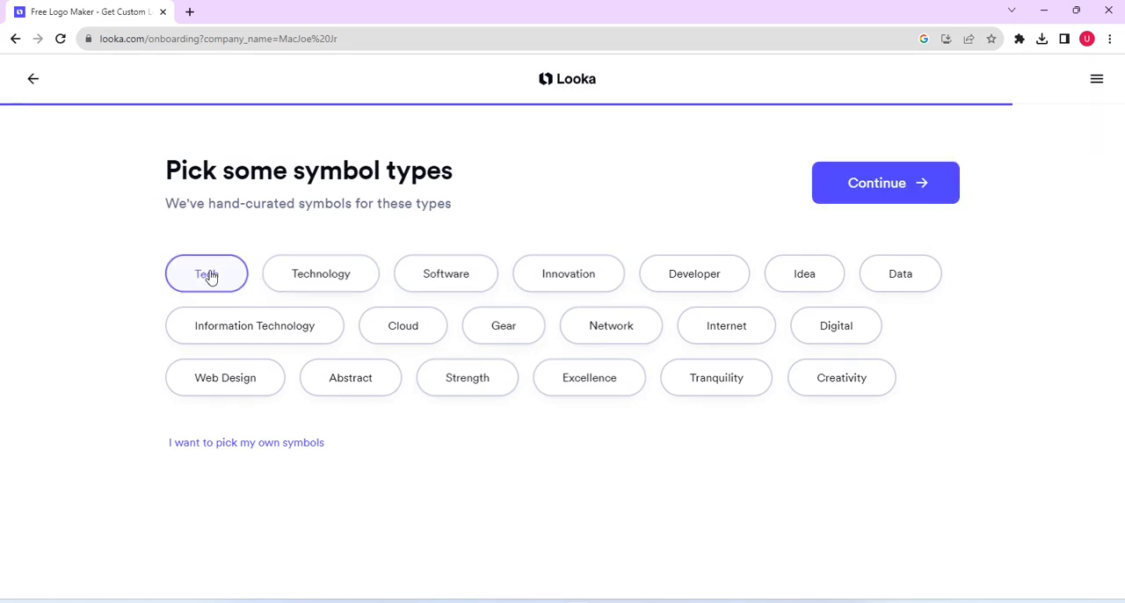
{"action": "left_click", "coordinate": [590, 377]}
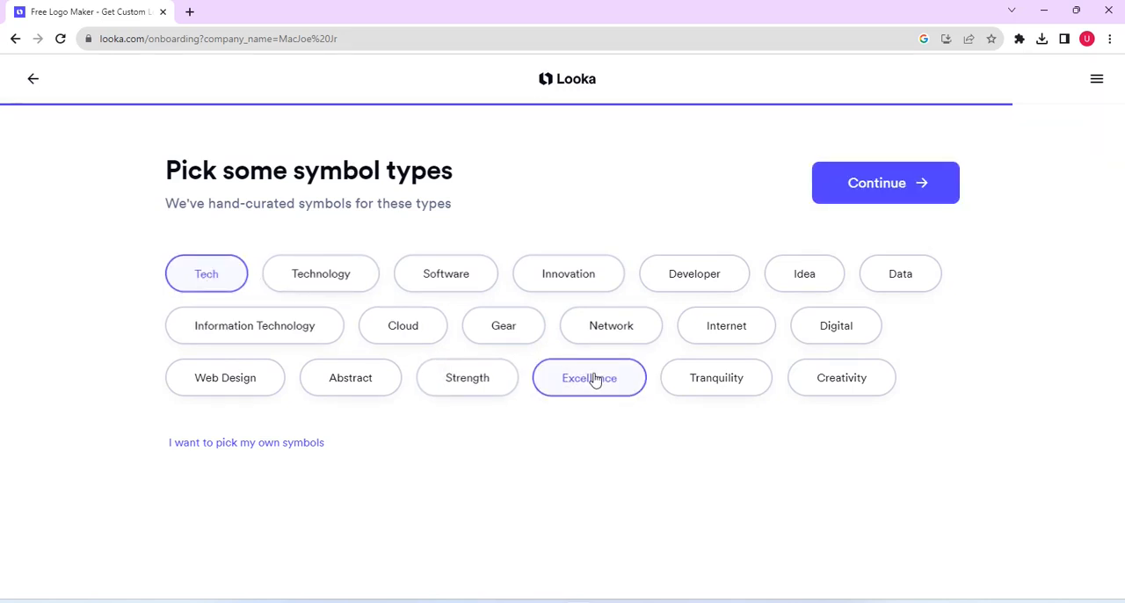
{"action": "left_click", "coordinate": [832, 380]}
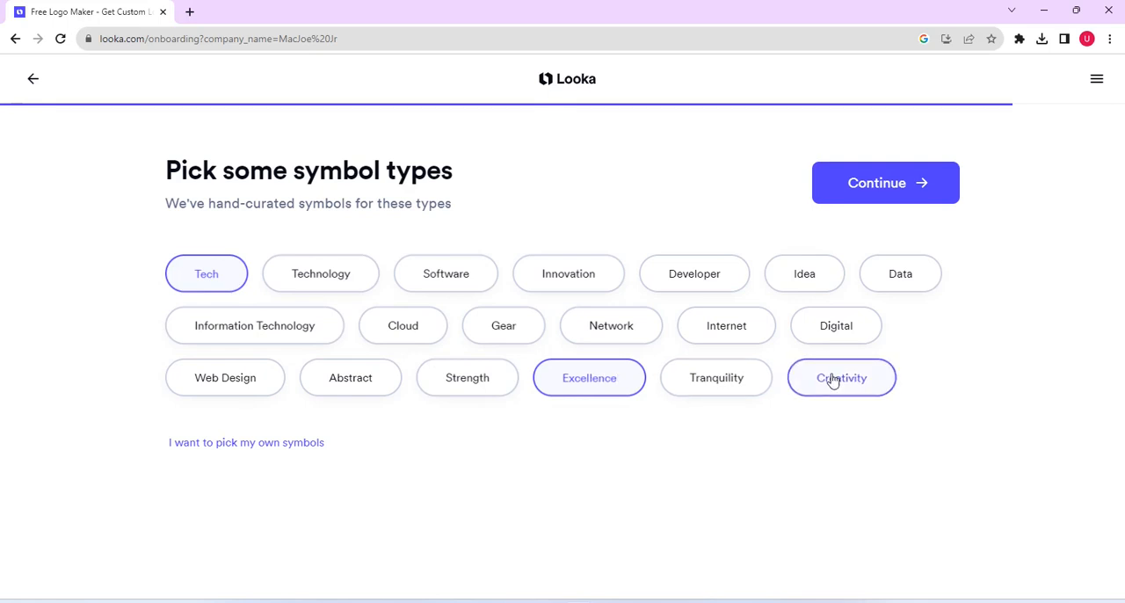
{"action": "left_click", "coordinate": [878, 186]}
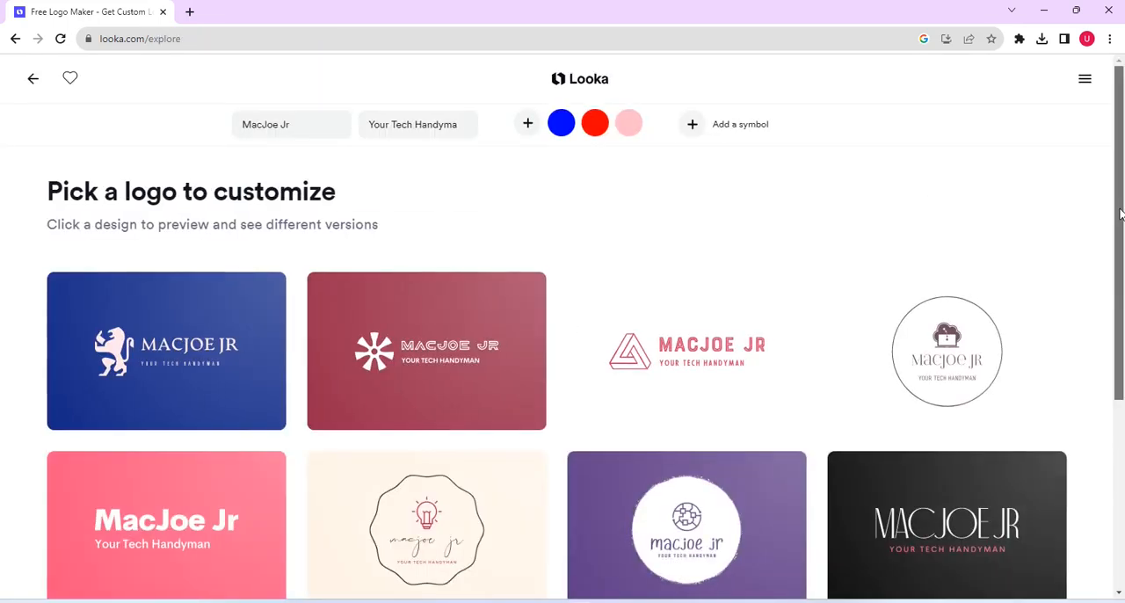
Step: Browse the generated logos and open the blue design with the lion symbol for customization
{"action": "left_click_drag", "start_coordinate": [1120, 238], "coordinate": [1119, 479]}
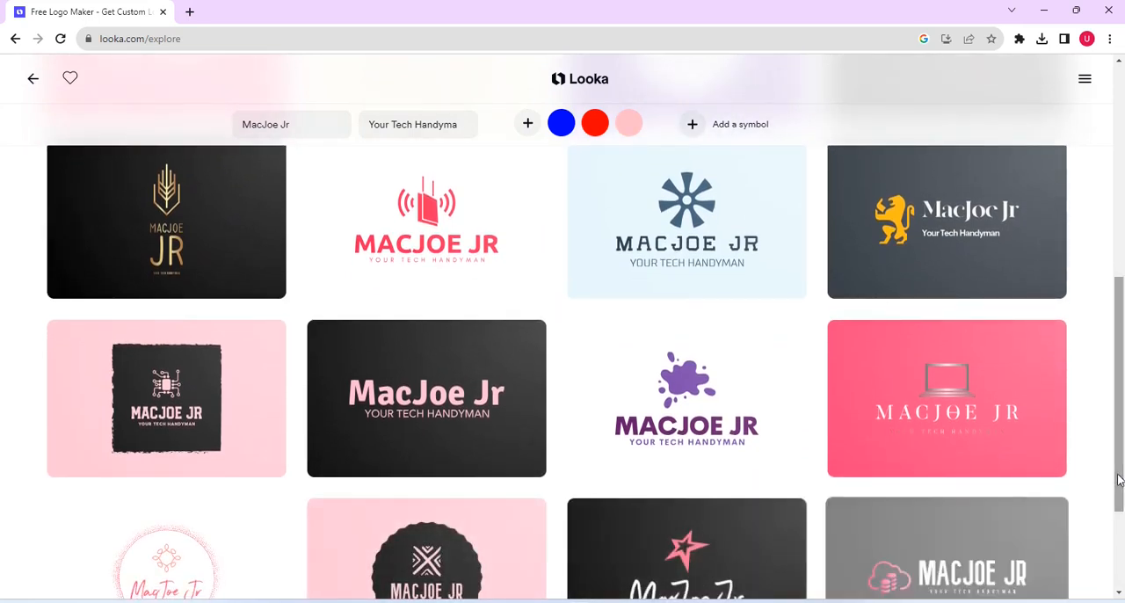
{"action": "left_click_drag", "start_coordinate": [1121, 446], "coordinate": [1116, 546]}
{"action": "left_click_drag", "start_coordinate": [1117, 503], "coordinate": [1097, 203]}
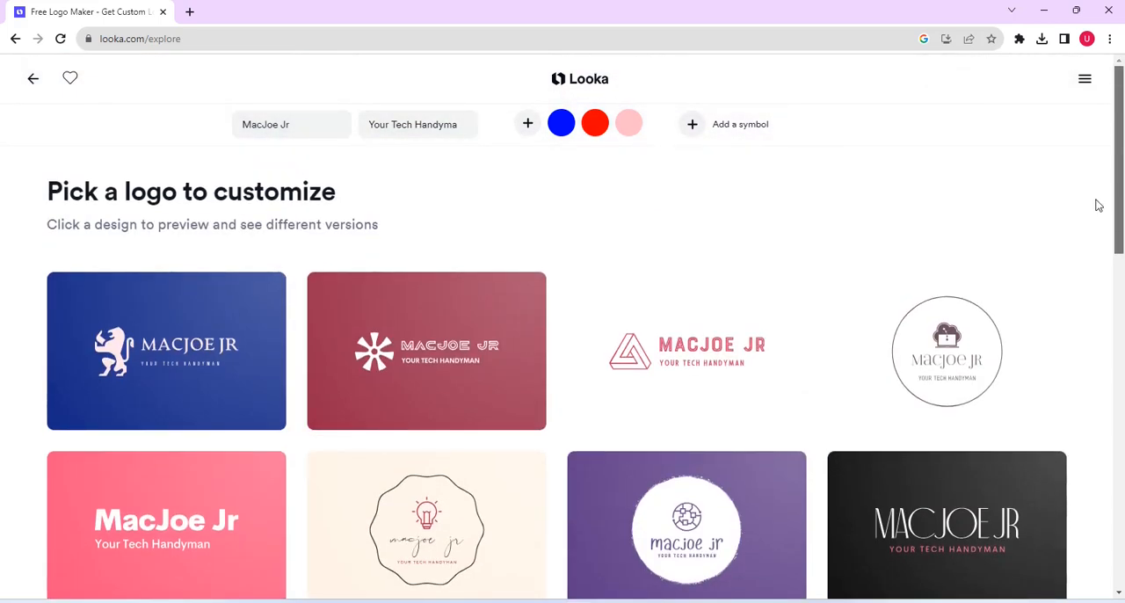
{"action": "mouse_move", "coordinate": [383, 344]}
{"action": "mouse_move", "coordinate": [254, 359]}
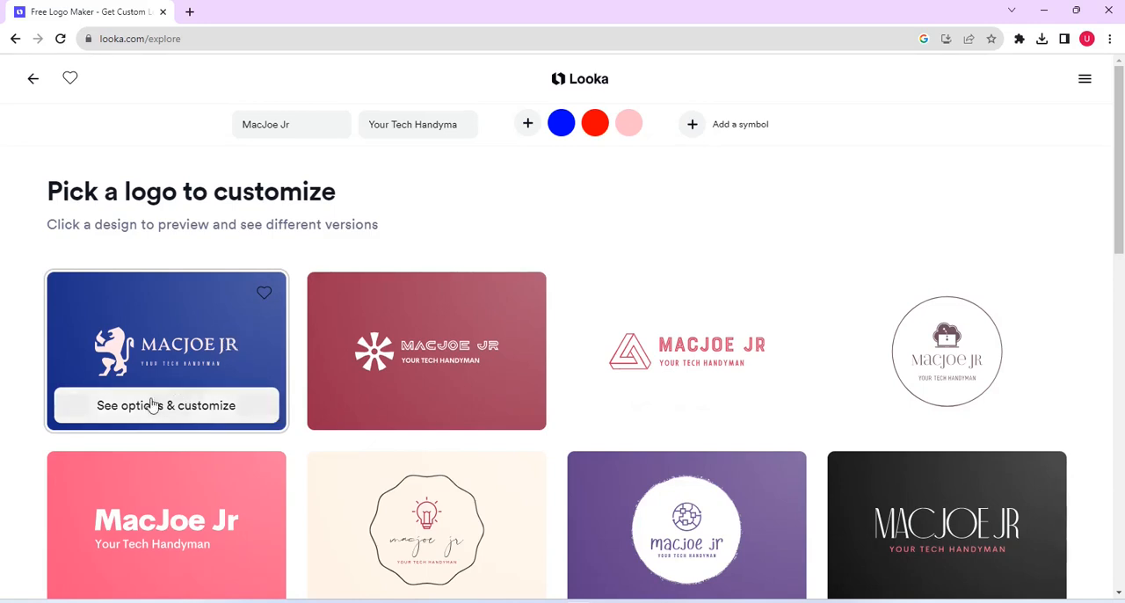
{"action": "left_click", "coordinate": [191, 410]}
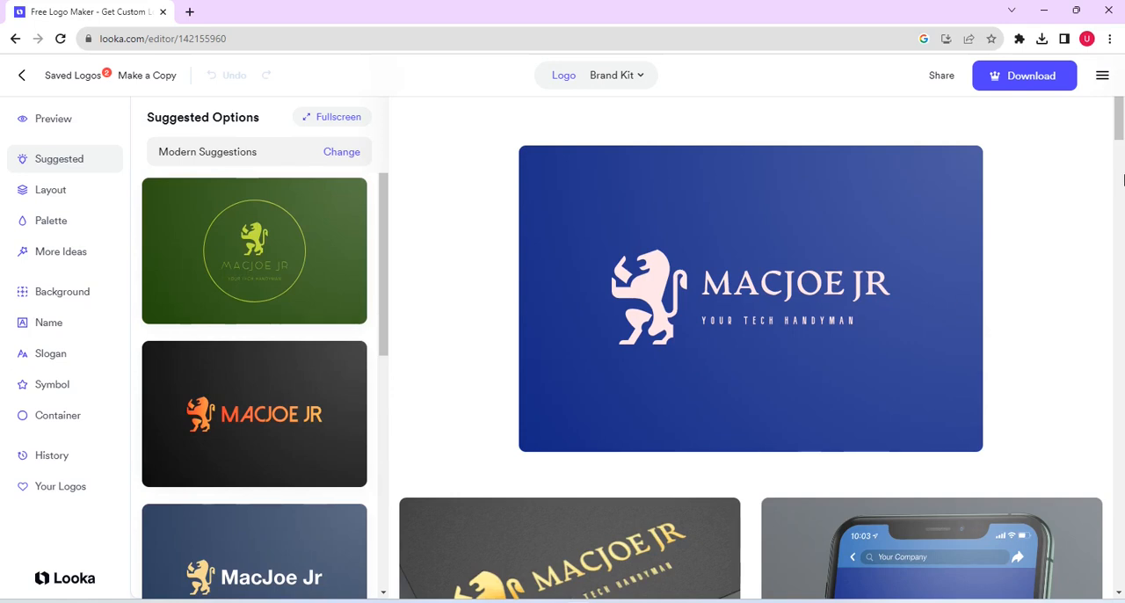
Step: Review the logo mockups and replace the lion symbol with the hexagonal cube from the abstract symbols
{"action": "left_click_drag", "start_coordinate": [1119, 133], "coordinate": [1121, 167]}
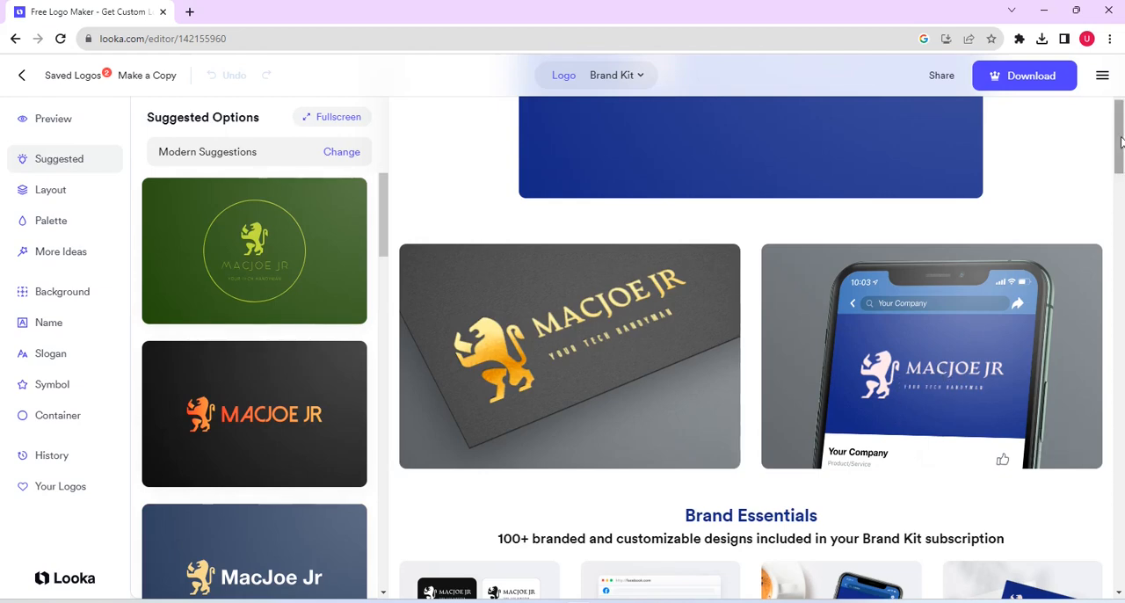
{"action": "left_click_drag", "start_coordinate": [1120, 141], "coordinate": [1117, 100]}
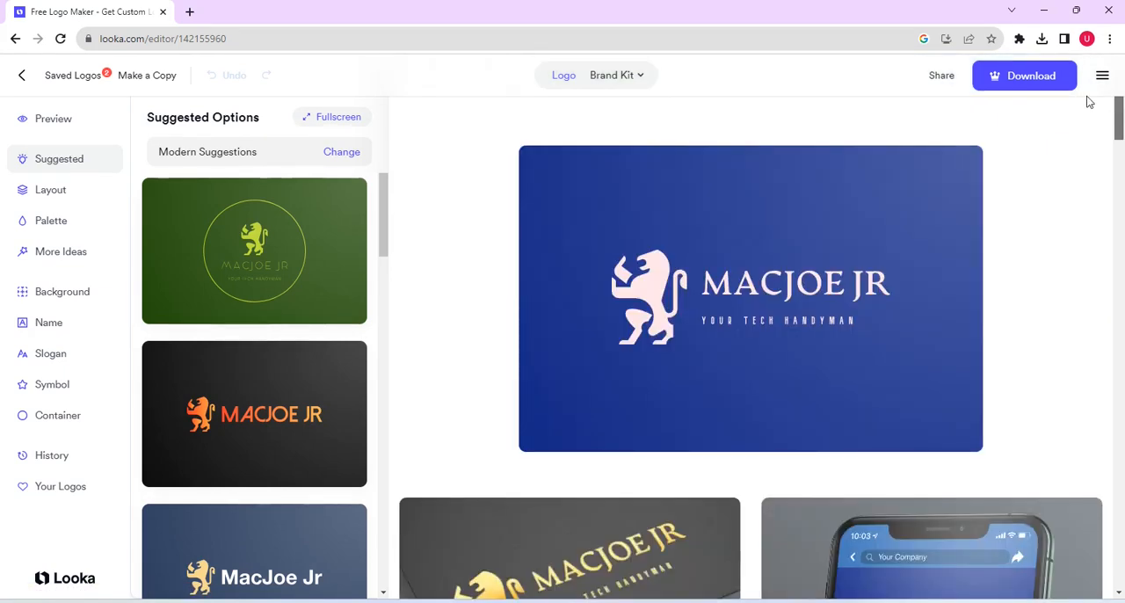
{"action": "left_click", "coordinate": [661, 300]}
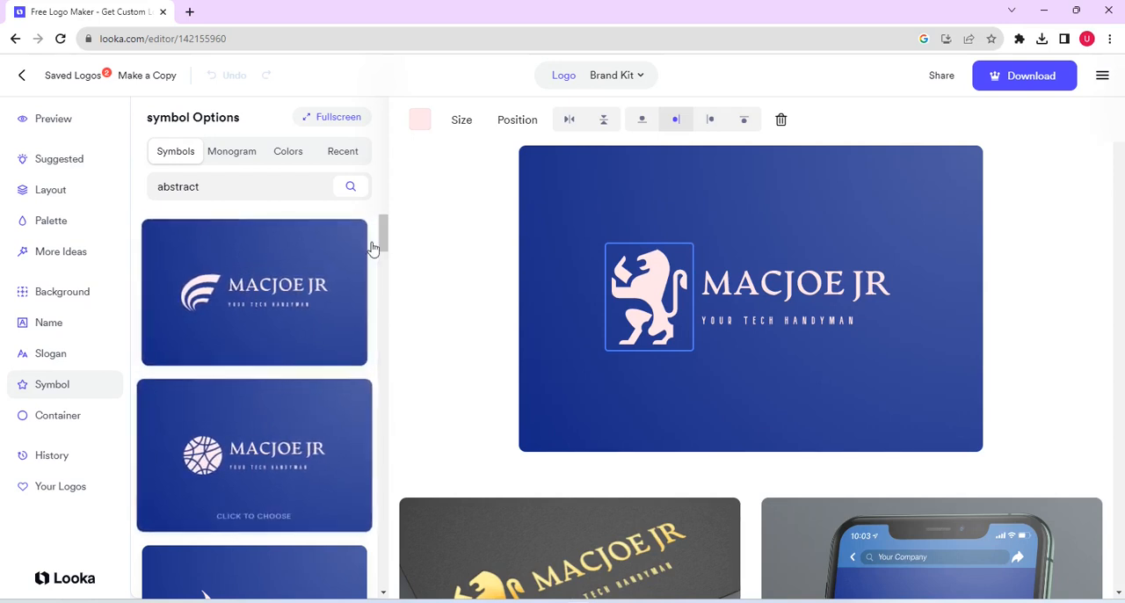
{"action": "left_click_drag", "start_coordinate": [384, 237], "coordinate": [381, 561]}
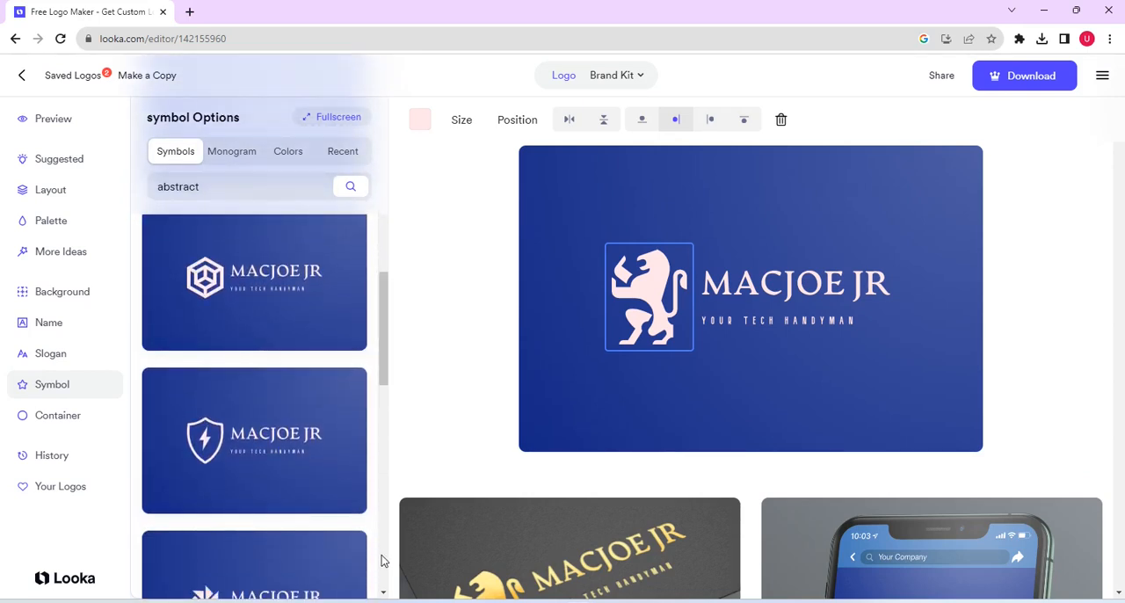
{"action": "left_click", "coordinate": [214, 279]}
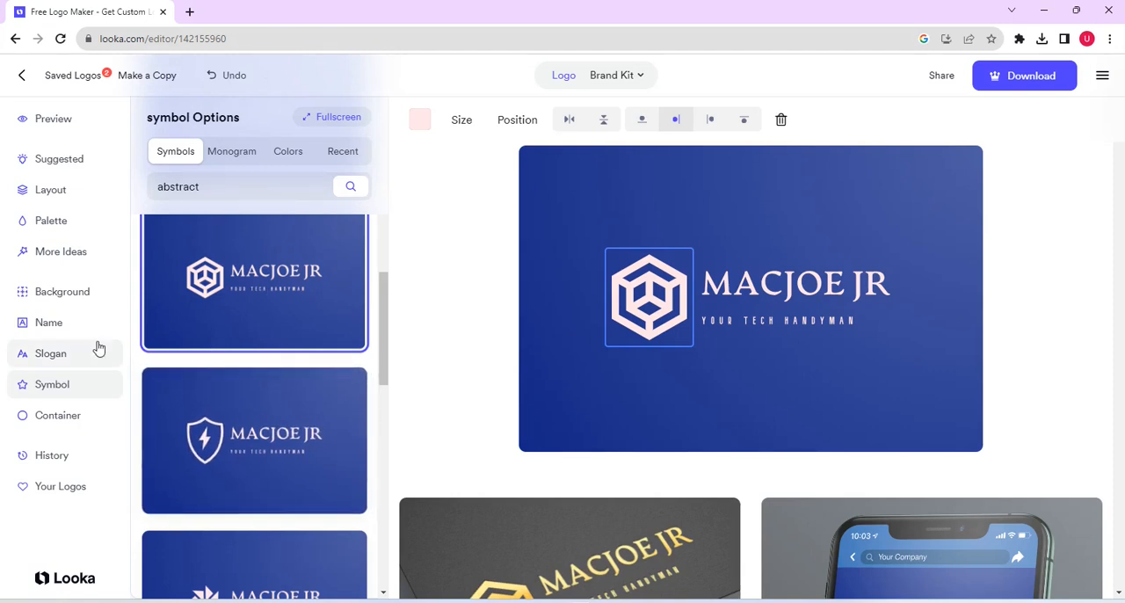
Step: Change the logo's background to the dark red shade from the red background options
{"action": "left_click", "coordinate": [64, 295]}
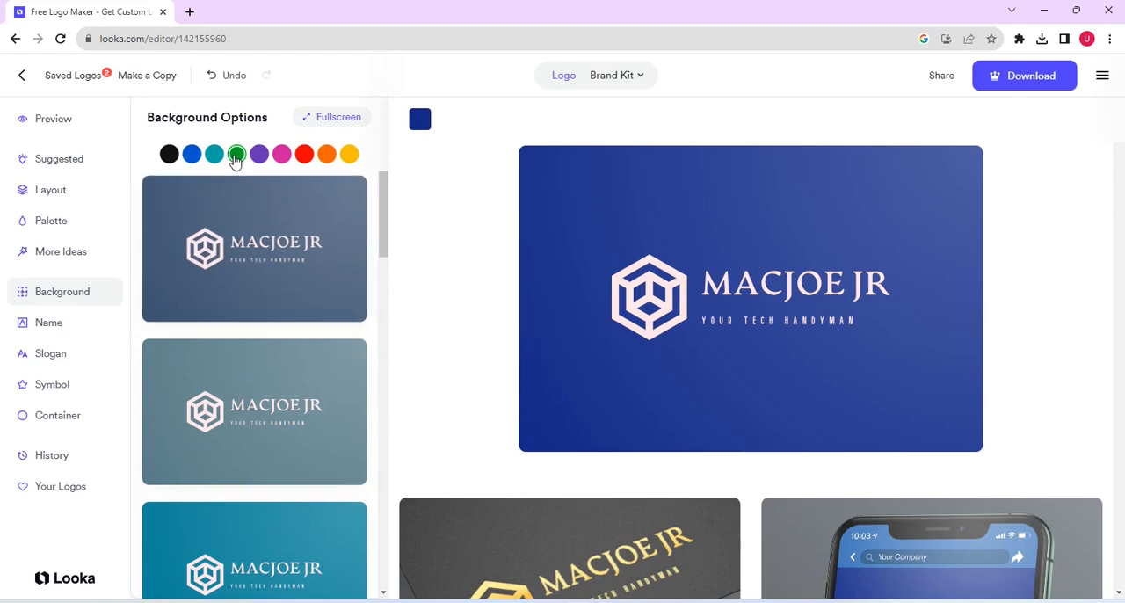
{"action": "left_click", "coordinate": [304, 155]}
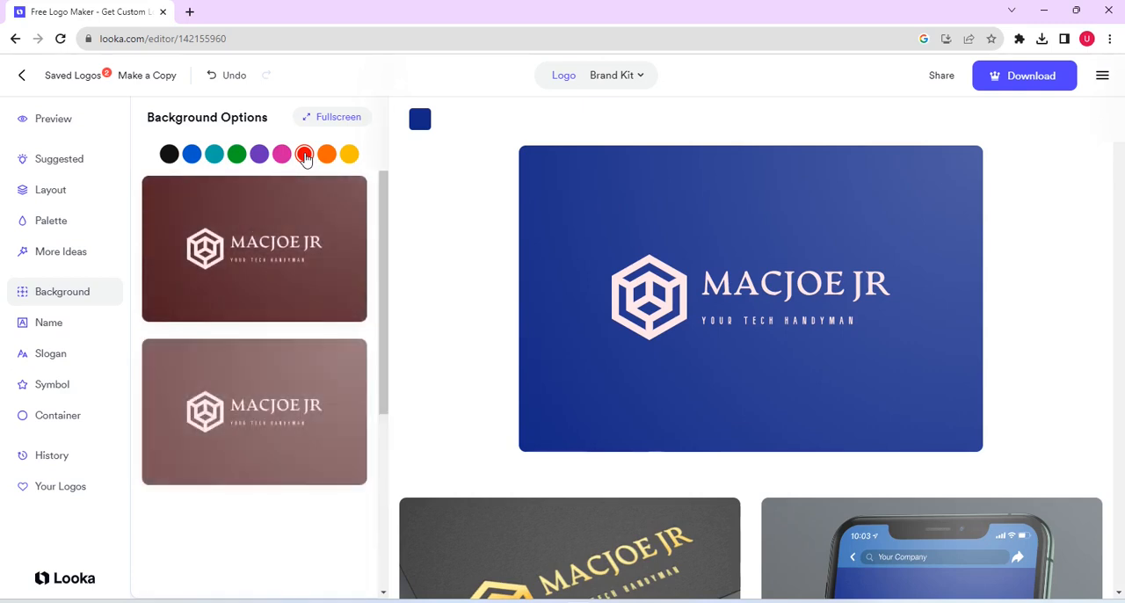
{"action": "left_click", "coordinate": [278, 249]}
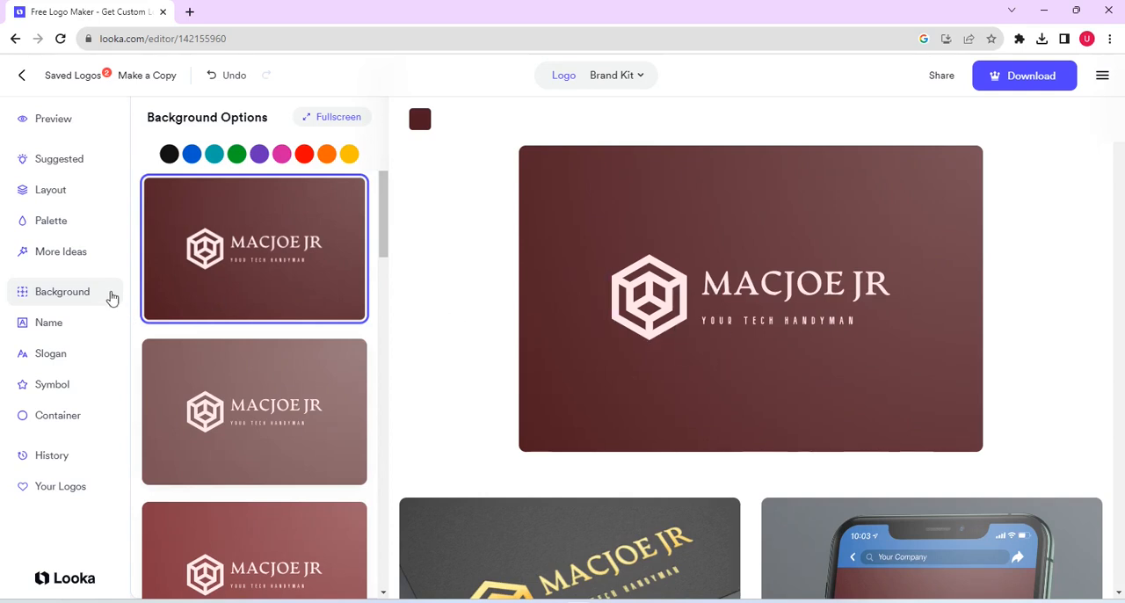
Step: Apply the purple palette with the pink gradient symbol and text from the Calm color schemes to the logo
{"action": "left_click", "coordinate": [50, 222]}
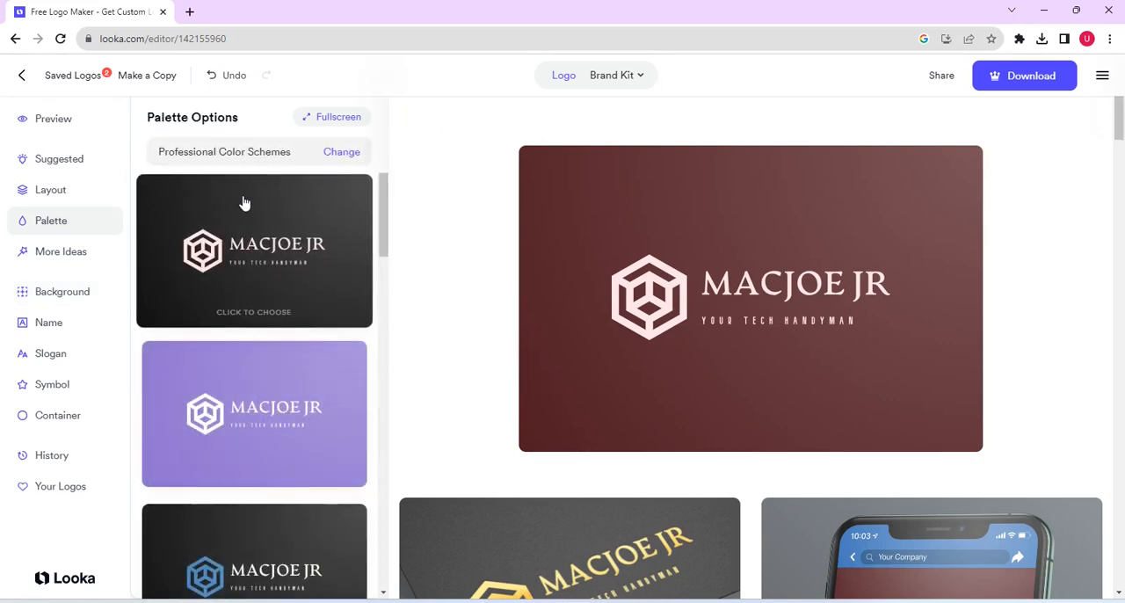
{"action": "left_click", "coordinate": [345, 156]}
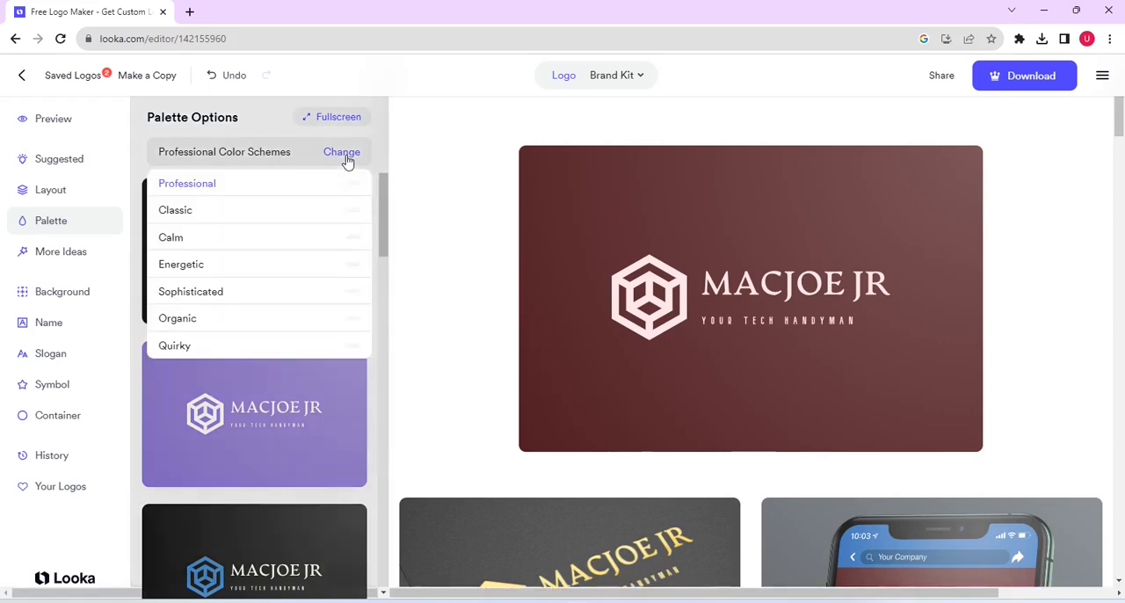
{"action": "left_click", "coordinate": [326, 213]}
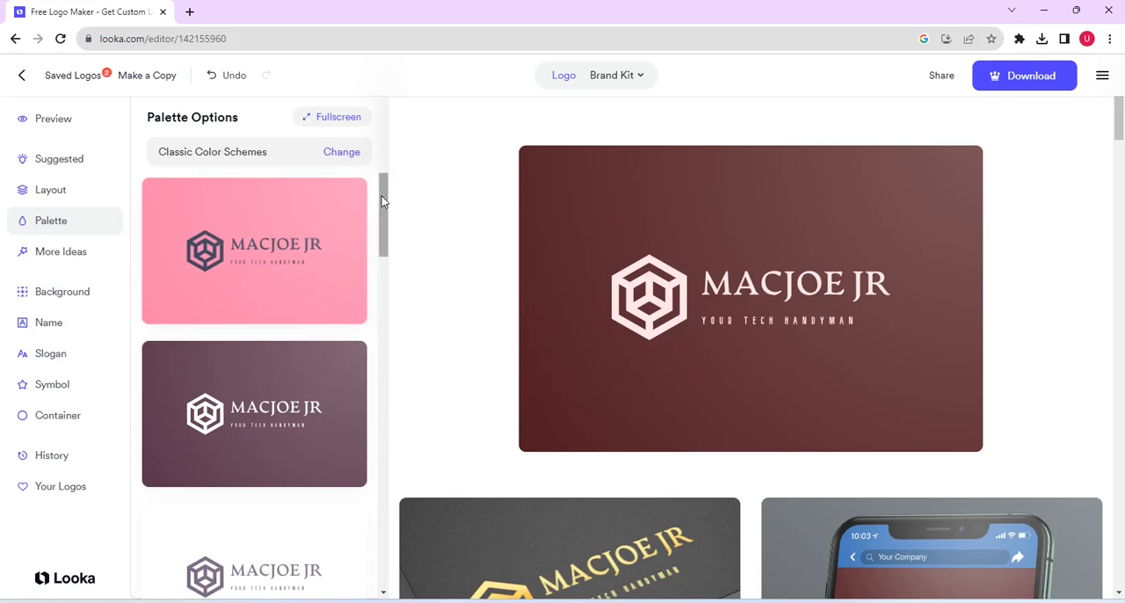
{"action": "left_click_drag", "start_coordinate": [381, 202], "coordinate": [377, 181]}
{"action": "left_click", "coordinate": [350, 155]}
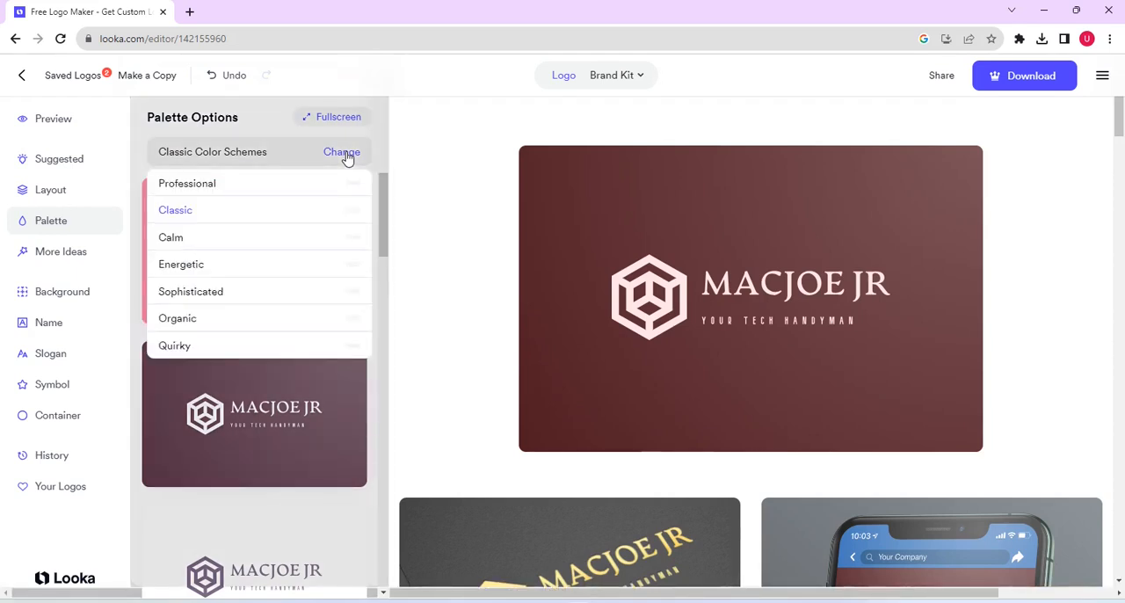
{"action": "left_click", "coordinate": [311, 238]}
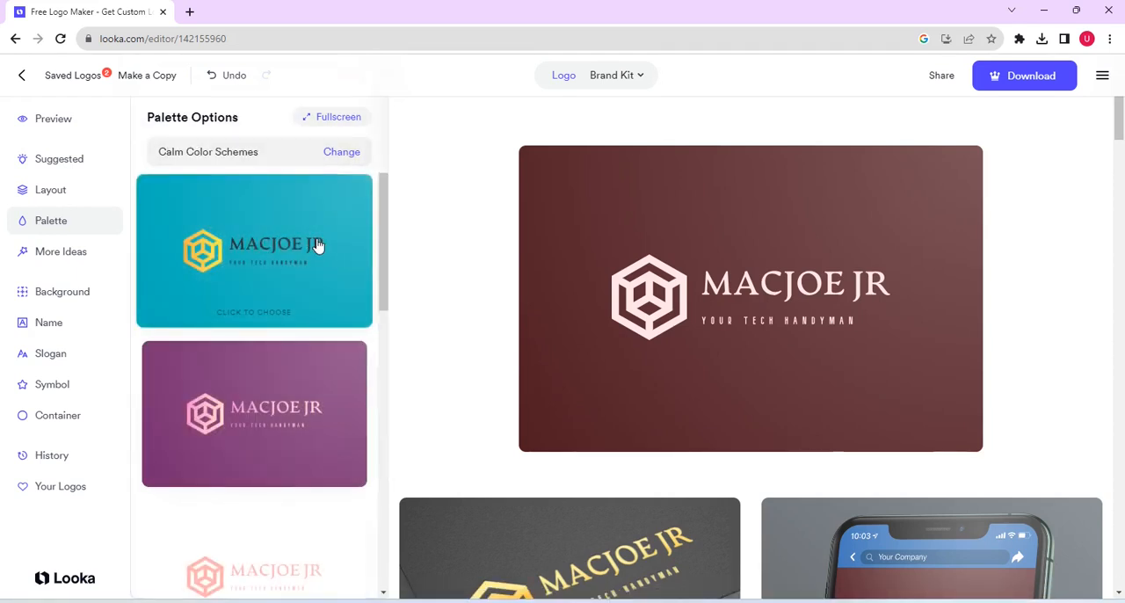
{"action": "mouse_move", "coordinate": [384, 221]}
{"action": "left_mouse_down"}
{"action": "mouse_move", "coordinate": [381, 399]}
{"action": "mouse_move", "coordinate": [395, 219]}
{"action": "left_mouse_up"}
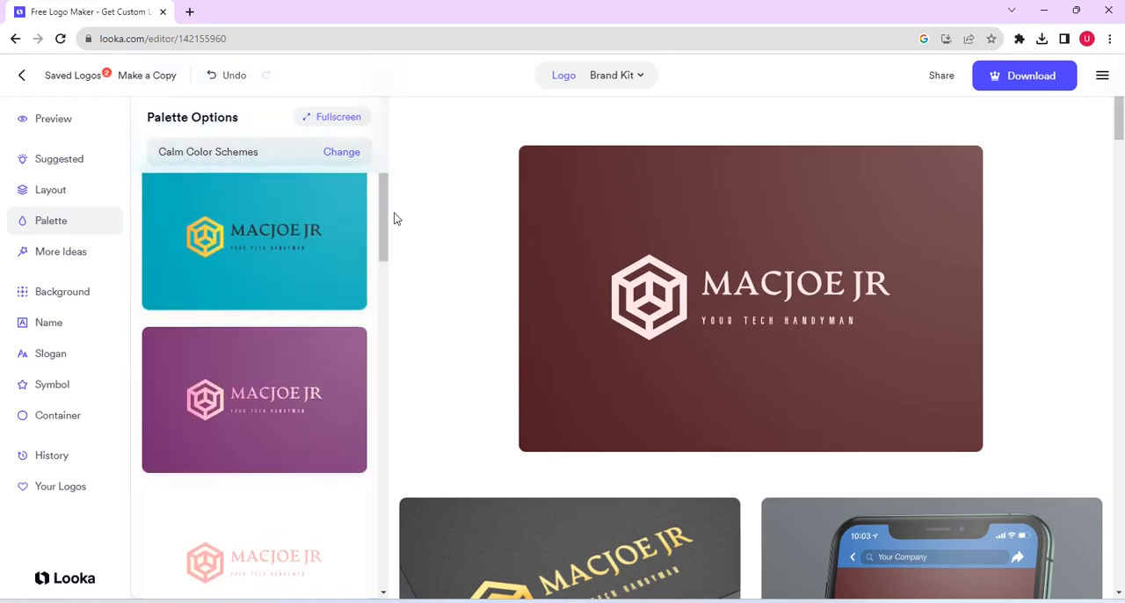
{"action": "left_click", "coordinate": [284, 382]}
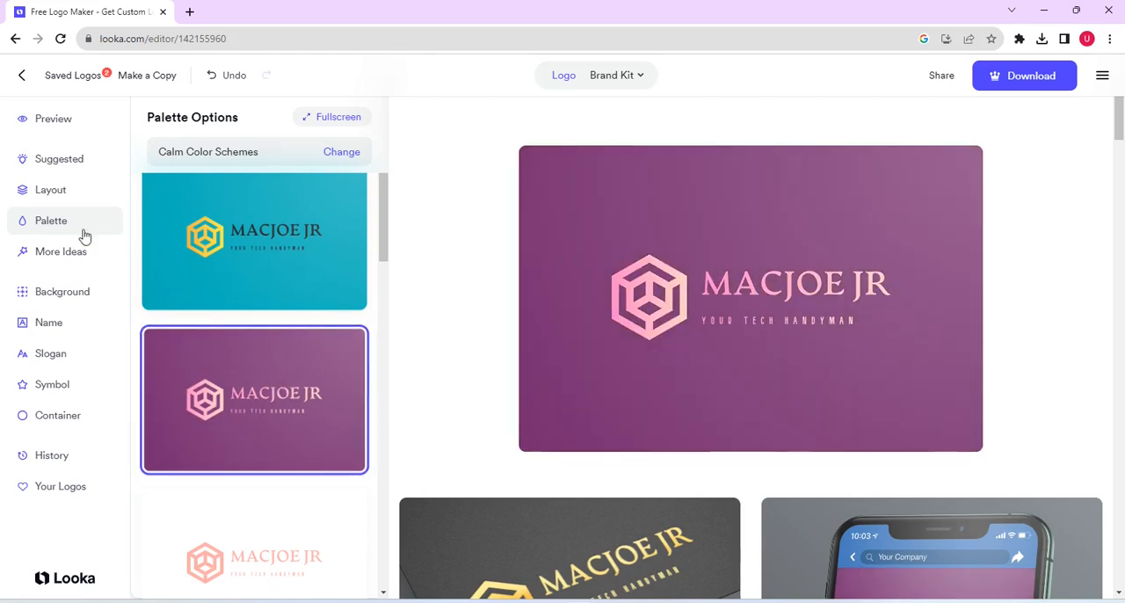
Step: Change the logo's layout to the stacked one with the symbol centered above the name and slogan
{"action": "left_click", "coordinate": [50, 190]}
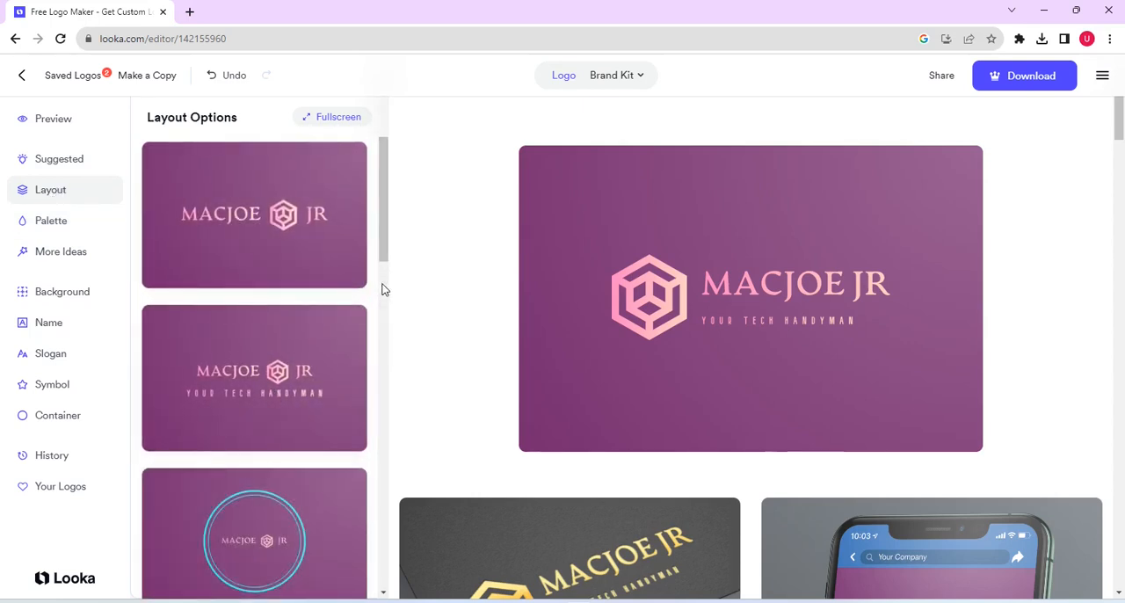
{"action": "left_click_drag", "start_coordinate": [384, 216], "coordinate": [387, 588]}
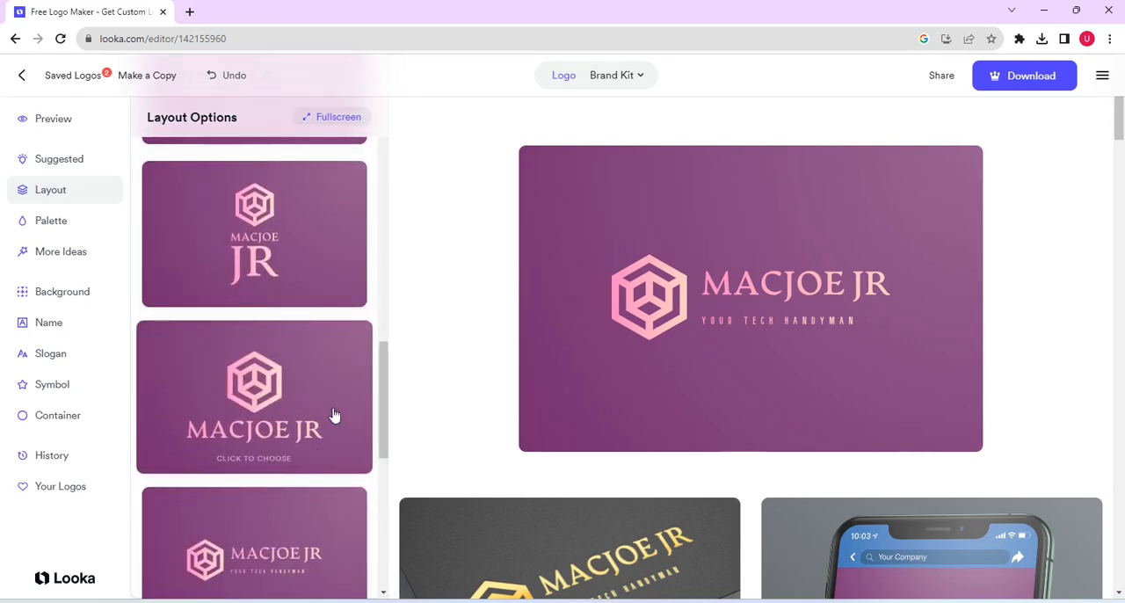
{"action": "left_click_drag", "start_coordinate": [384, 393], "coordinate": [381, 456]}
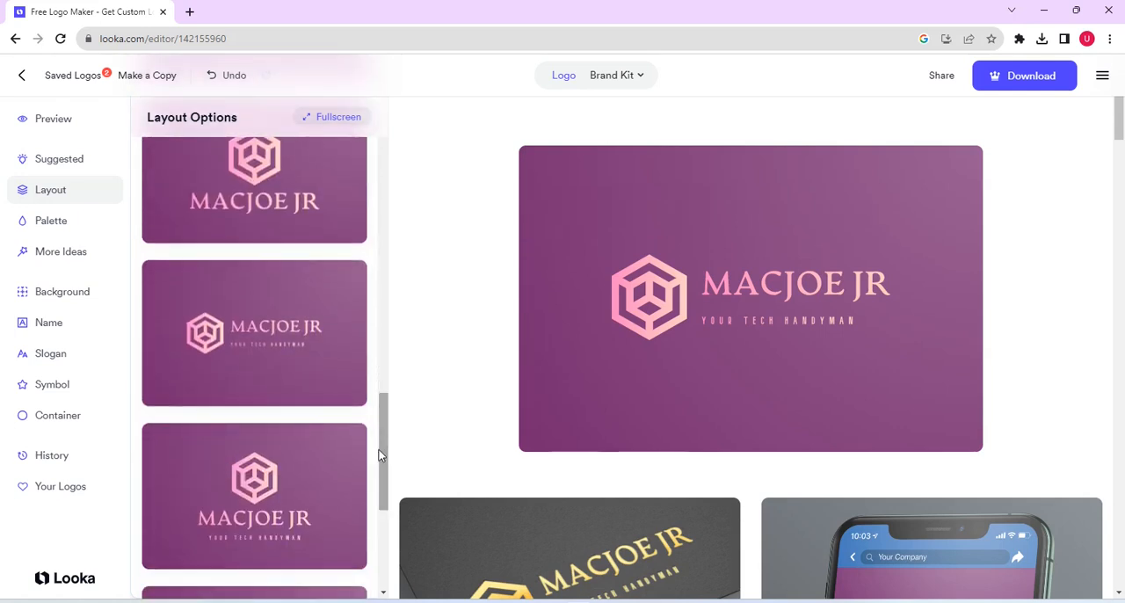
{"action": "left_click", "coordinate": [276, 492]}
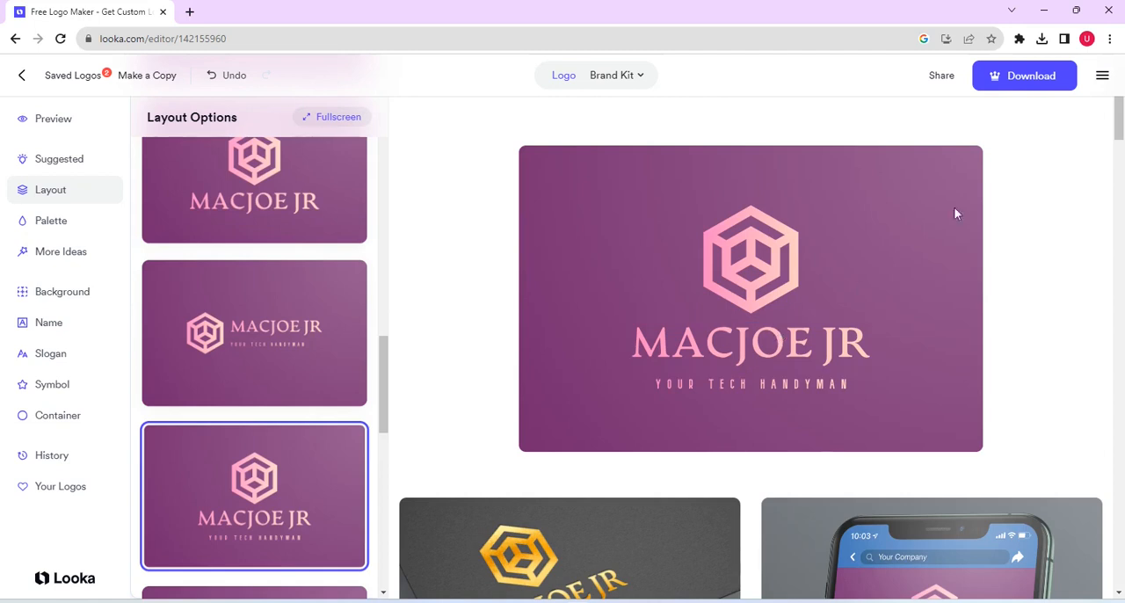
Step: Open the logo's download options and look through the Brand Kit contents from Logo Files to Domains
{"action": "left_click", "coordinate": [1047, 78]}
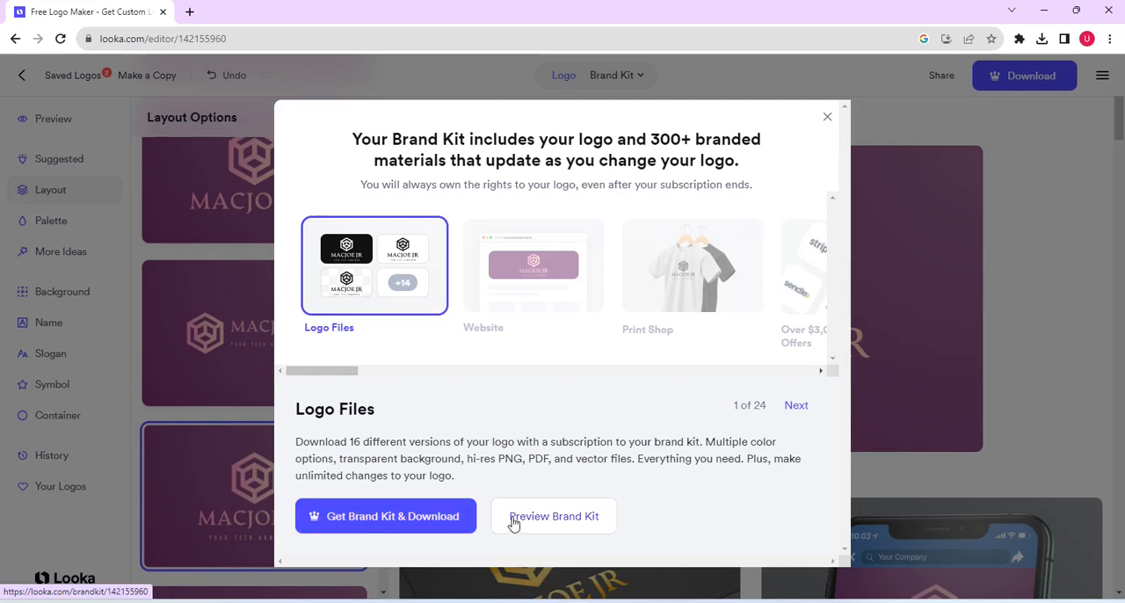
{"action": "left_click", "coordinate": [797, 405]}
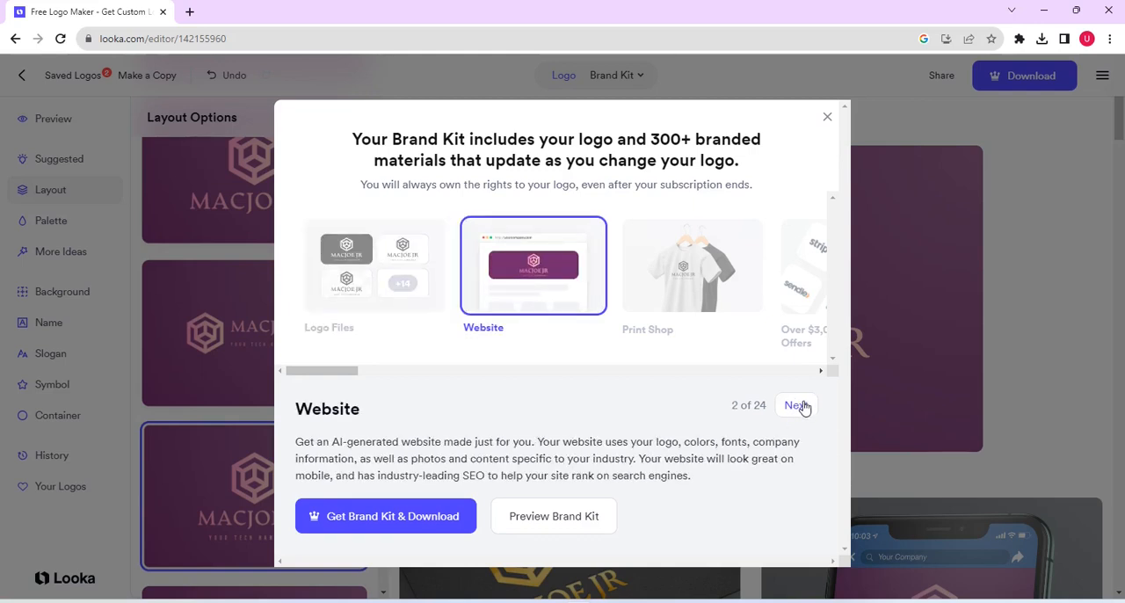
{"action": "left_click", "coordinate": [800, 407]}
{"action": "left_click", "coordinate": [800, 410]}
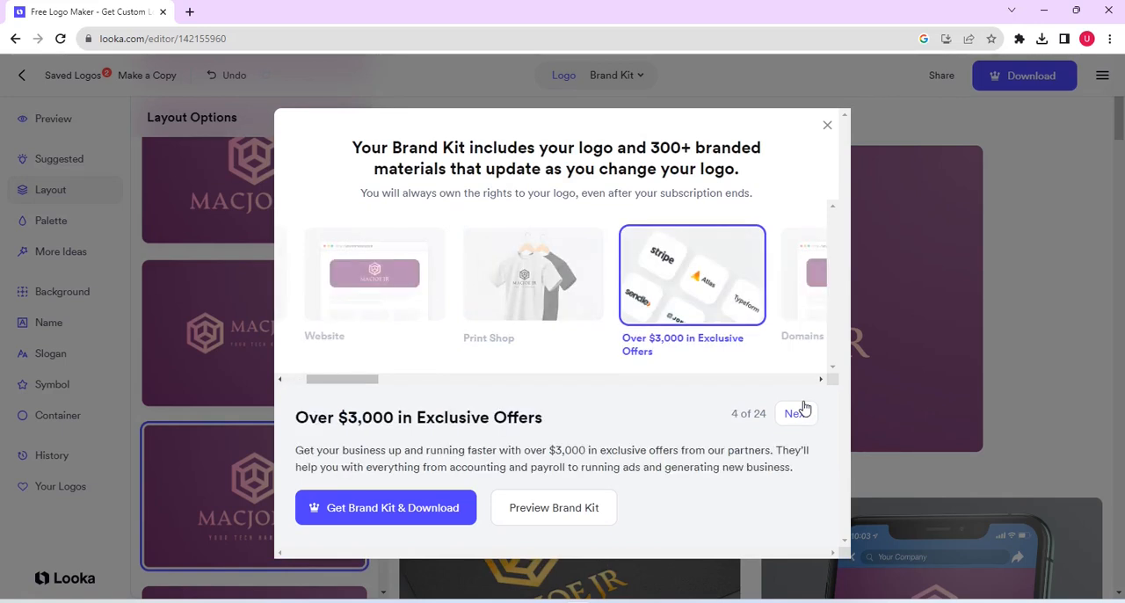
{"action": "left_click", "coordinate": [803, 406]}
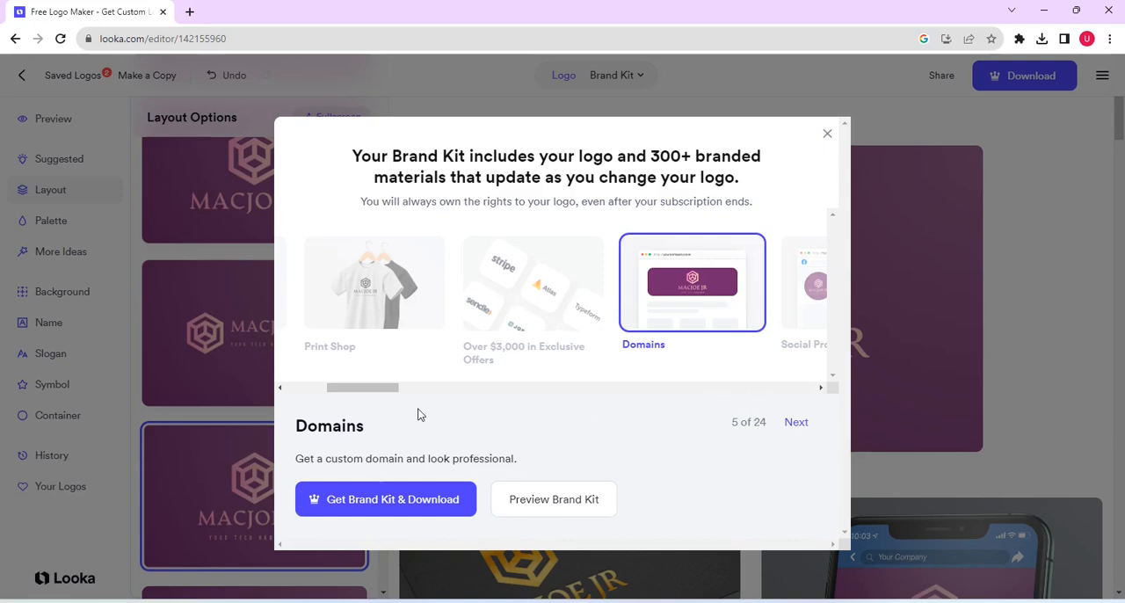
Step: Choose Logo Files in the Brand Kit overview and continue to the download checkout to compare the packages
{"action": "left_click_drag", "start_coordinate": [363, 392], "coordinate": [294, 394]}
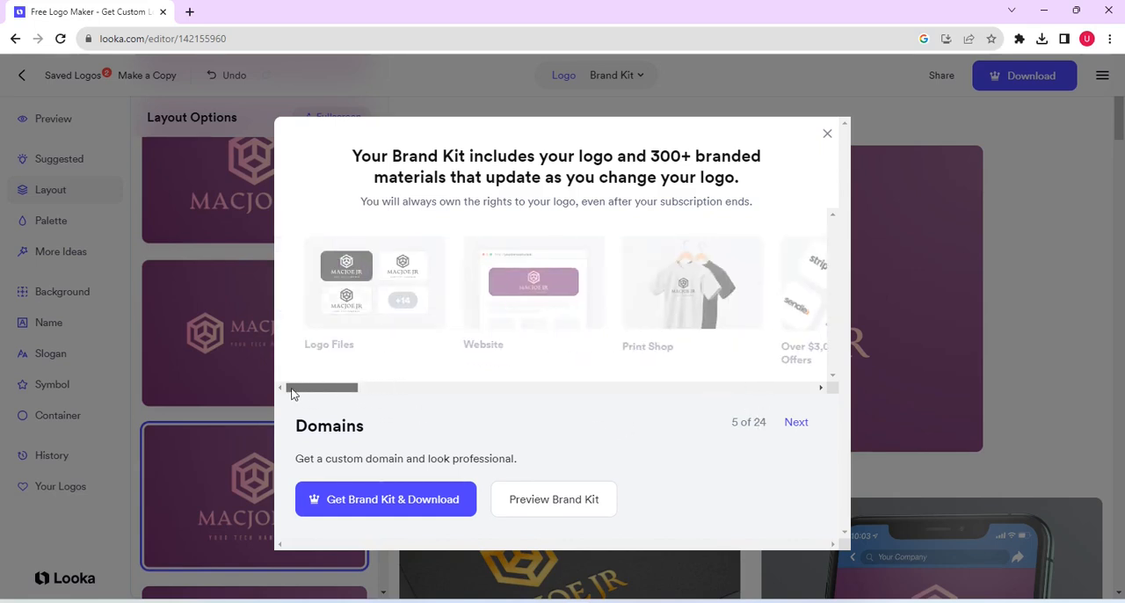
{"action": "left_click", "coordinate": [360, 307]}
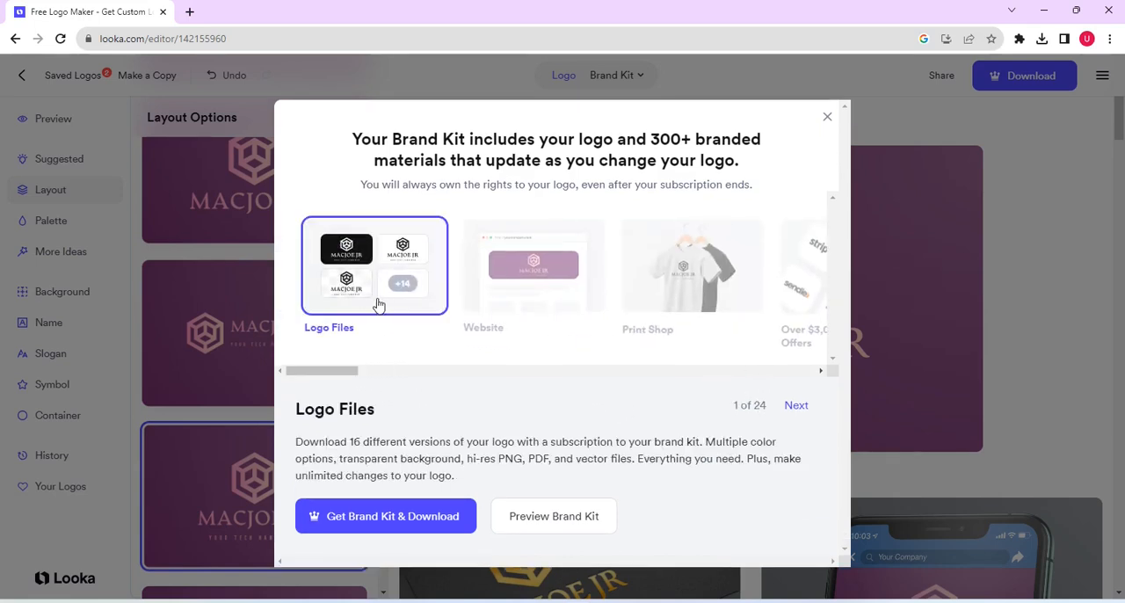
{"action": "left_click", "coordinate": [359, 516]}
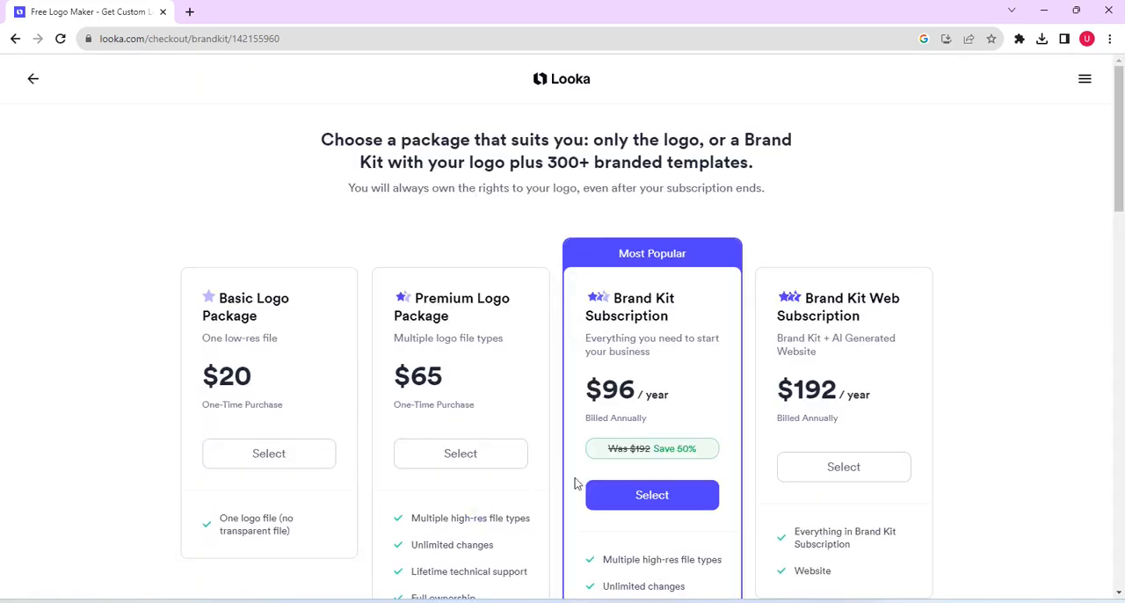
{"action": "scroll", "coordinate": [667, 416], "scroll_direction": "down", "scroll_amount": 1}
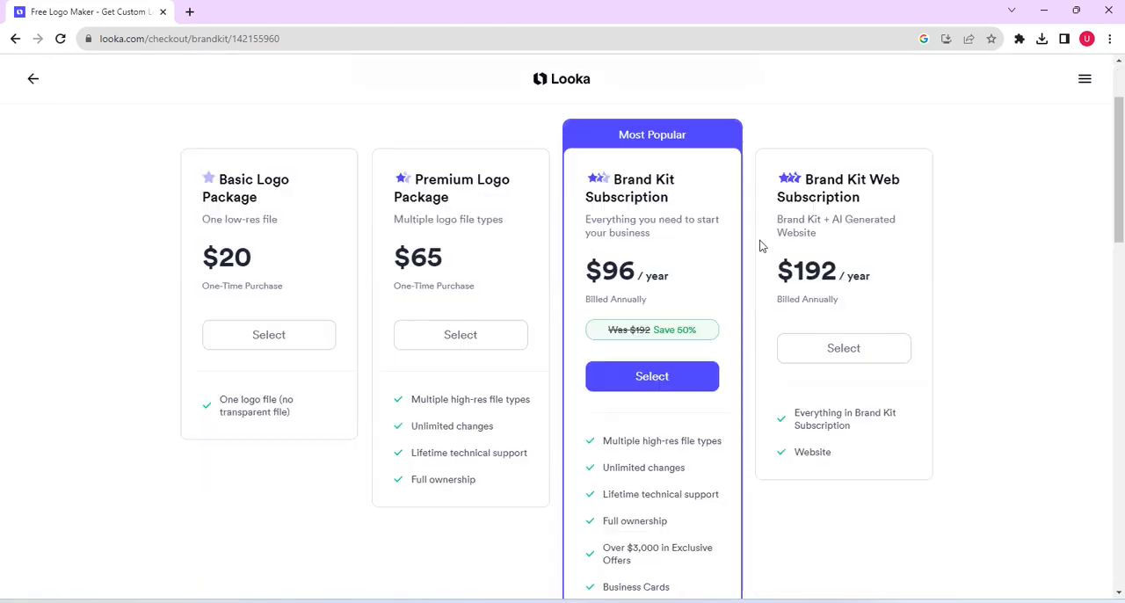